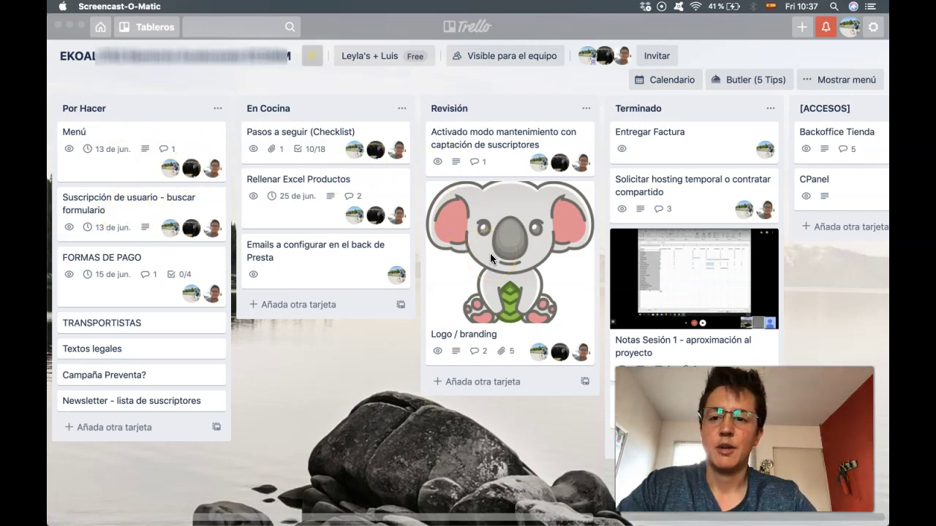
- Switch to the starred Web Exclusivas Rocan board and look over its Pendientes list
click(147, 27)
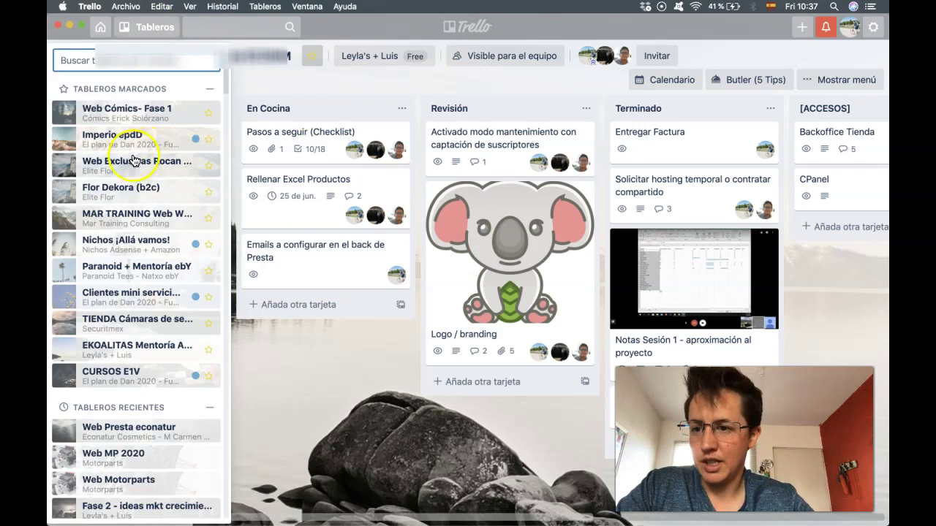
click(122, 168)
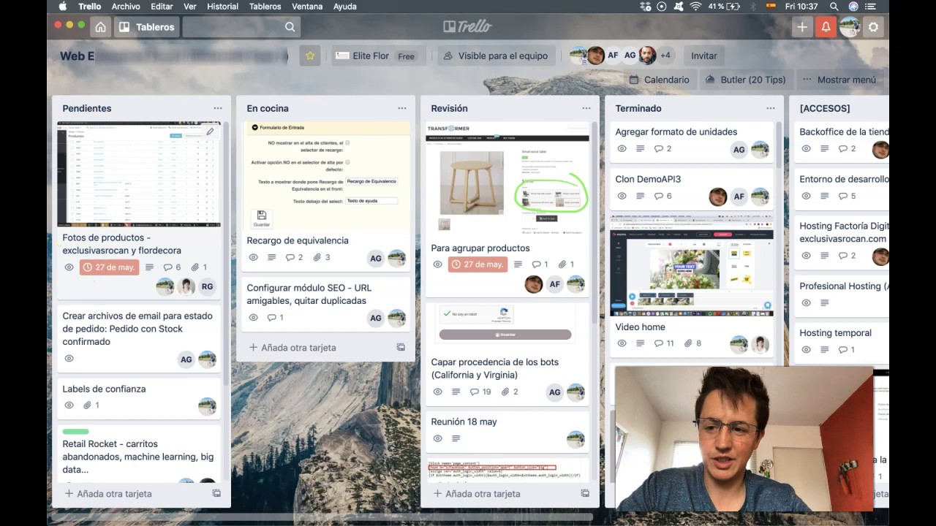
scroll(102, 313, down, 3)
scroll(101, 313, up, 3)
click(285, 256)
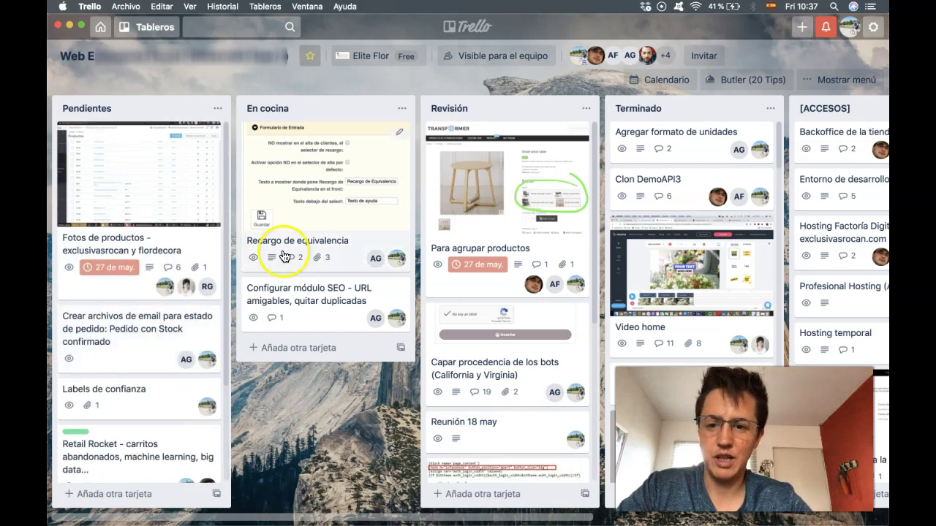
- Examine the cards in the board's Revisión and Terminado lists from start to end
scroll(573, 258, down, 5)
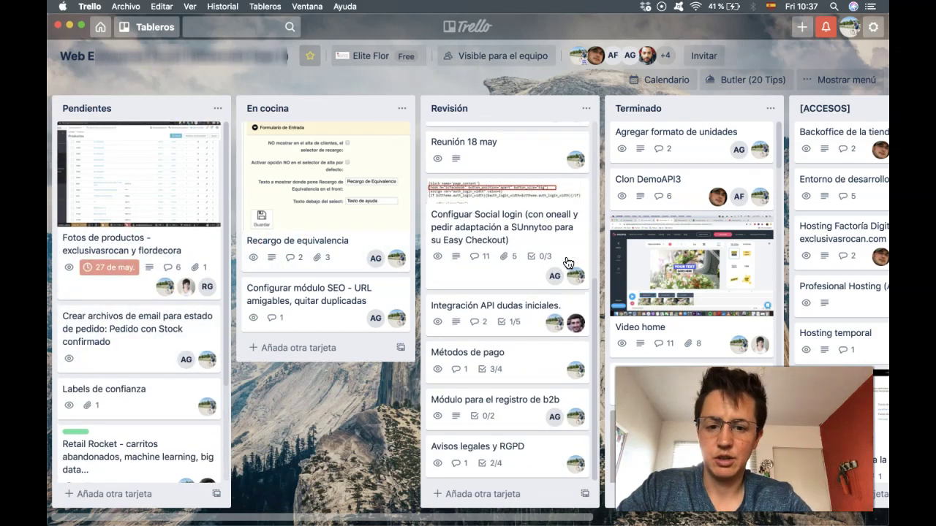
scroll(569, 262, up, 5)
scroll(720, 234, down, 6)
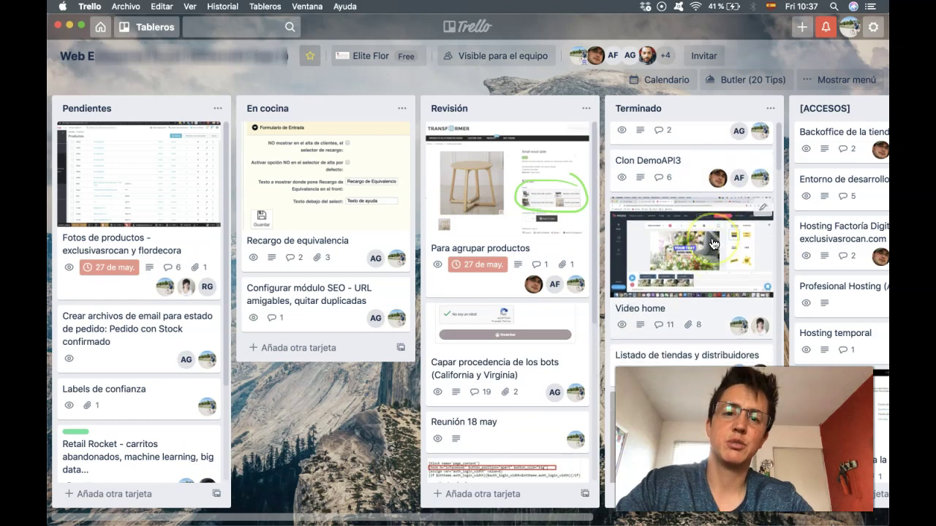
scroll(712, 243, down, 10)
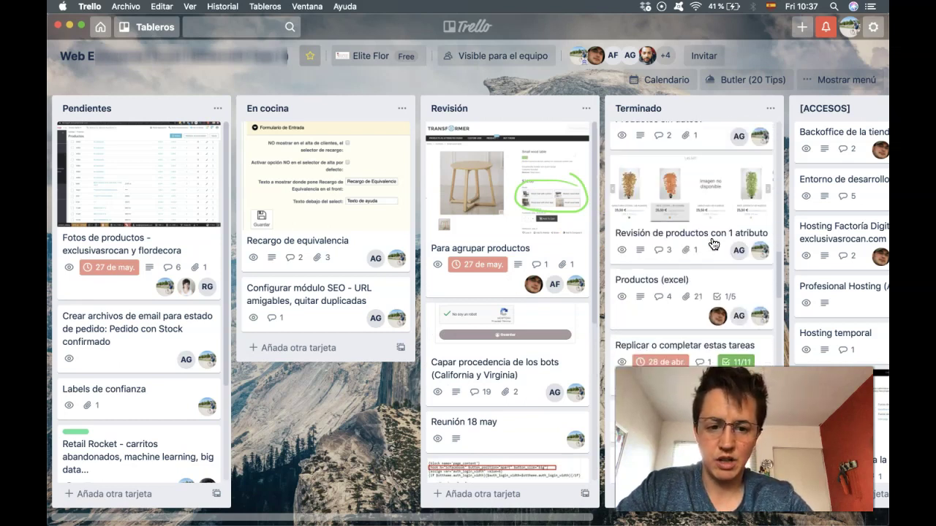
scroll(713, 243, down, 10)
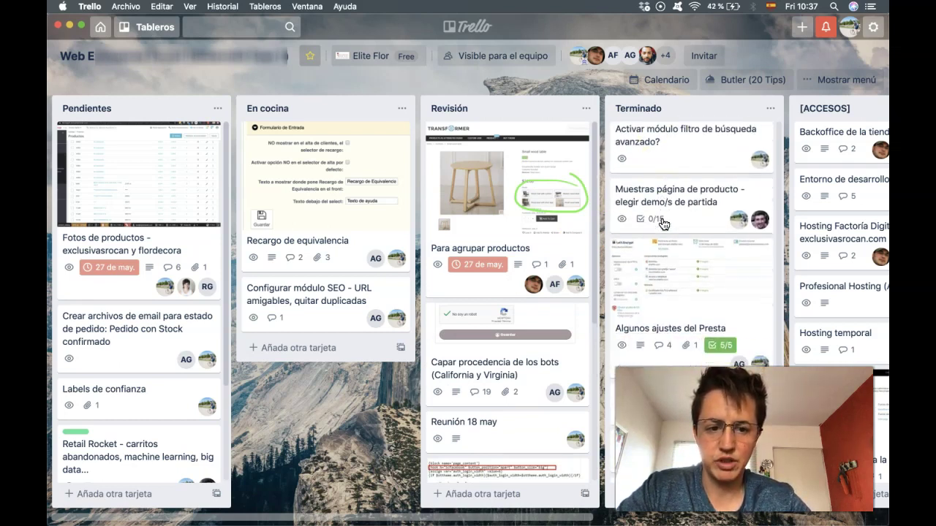
scroll(664, 223, down, 5)
scroll(661, 222, down, 3)
scroll(662, 222, up, 3)
scroll(504, 263, down, 2)
scroll(481, 279, down, 3)
scroll(479, 278, up, 4)
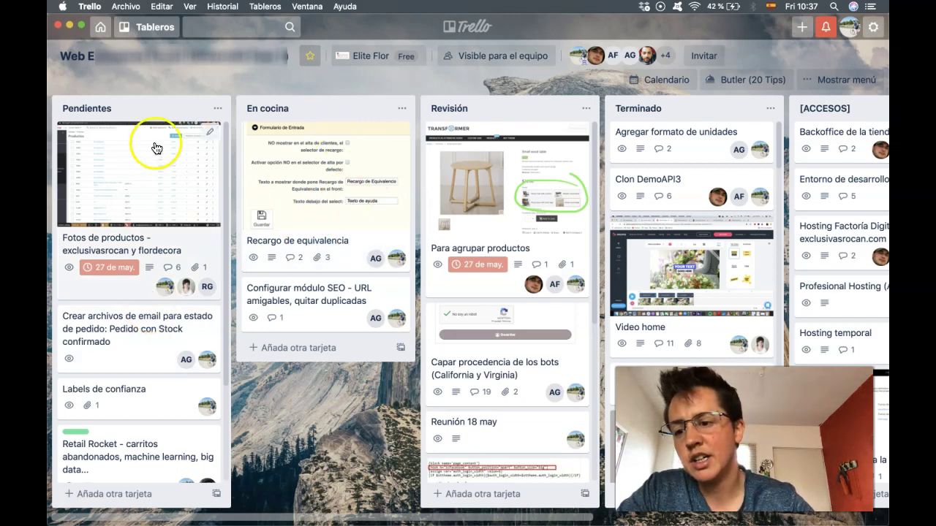
- Review the cards in the Pendientes, [ACCESOS] and FORMACIONES Y VIDEOTUTORIALES lists
scroll(130, 467, down, 3)
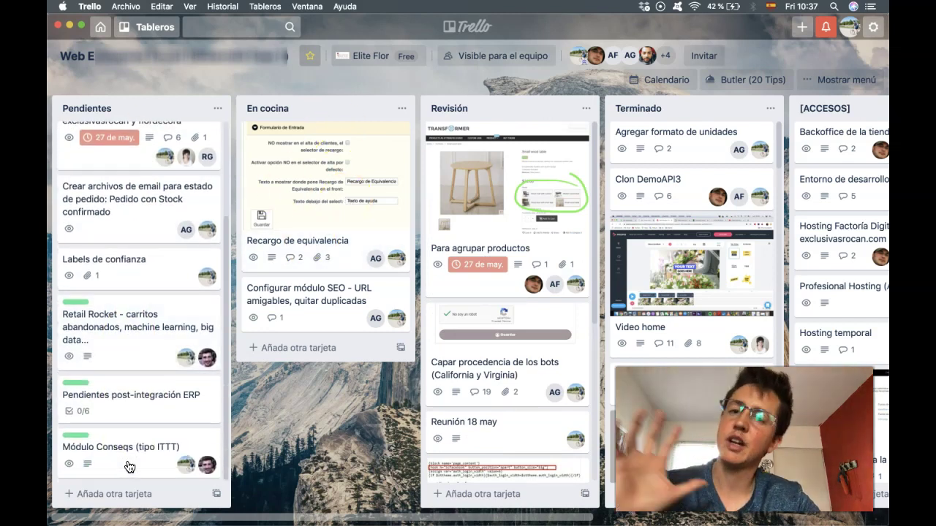
scroll(130, 466, up, 1)
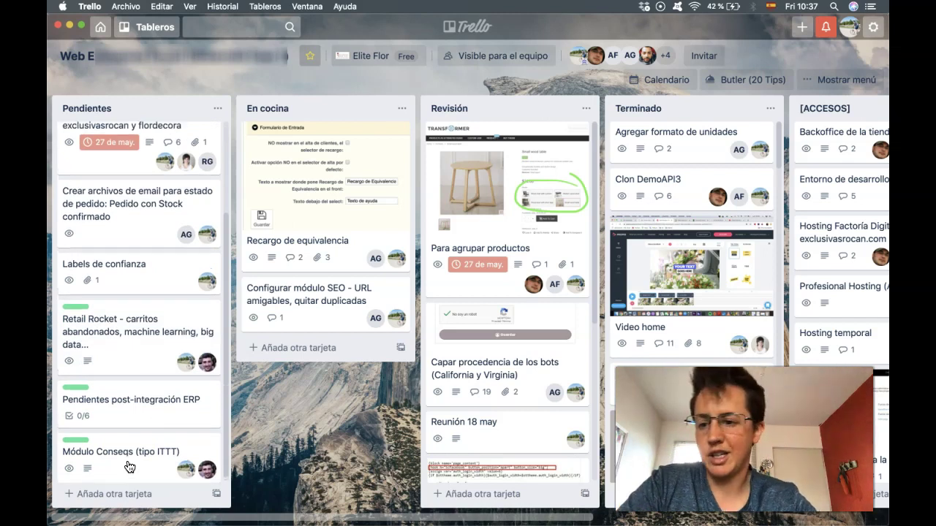
scroll(129, 466, up, 3)
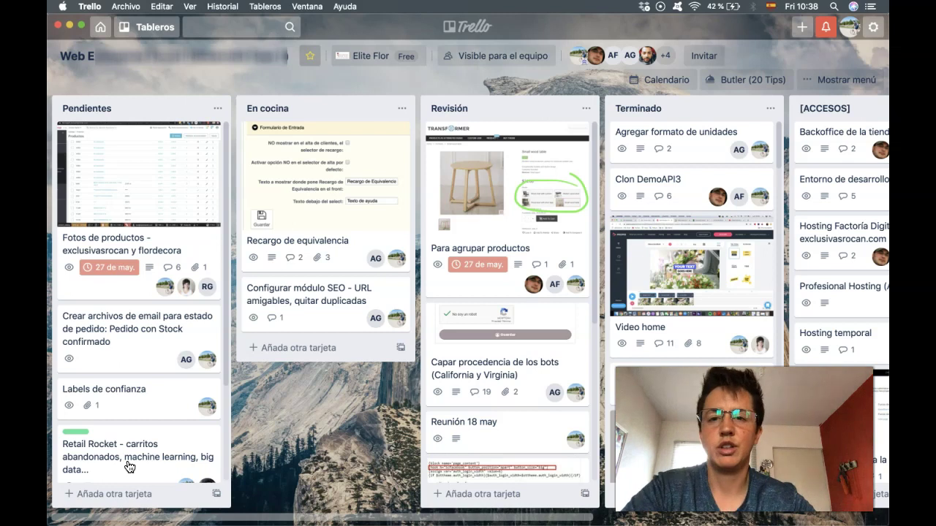
scroll(850, 279, down, 4)
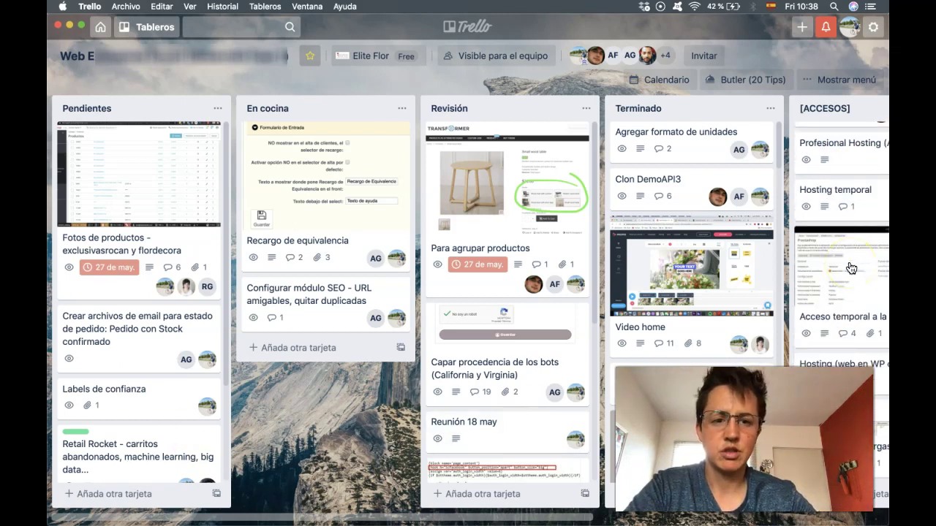
scroll(851, 268, right, 5)
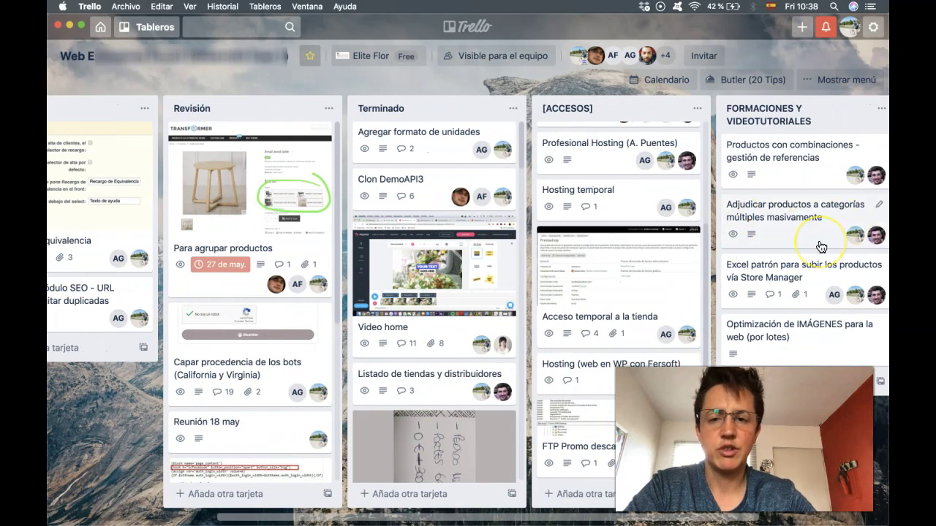
scroll(659, 249, left, 5)
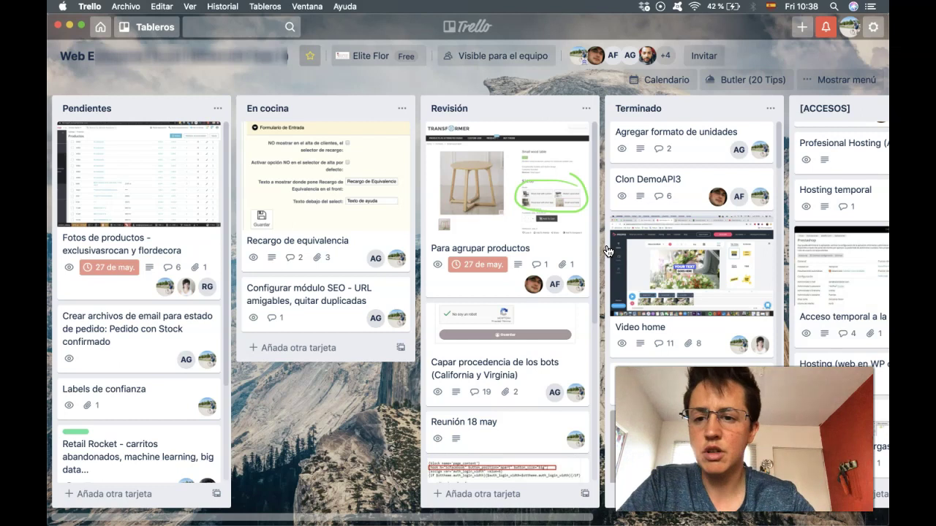
- Open the Recargo de equivalencia card in the En cocina list and examine its description and attachments
click(626, 186)
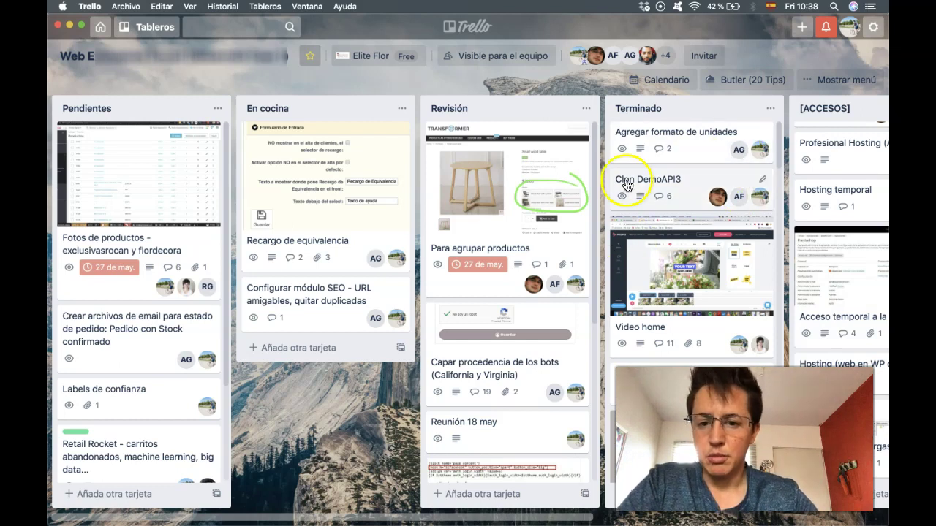
click(341, 190)
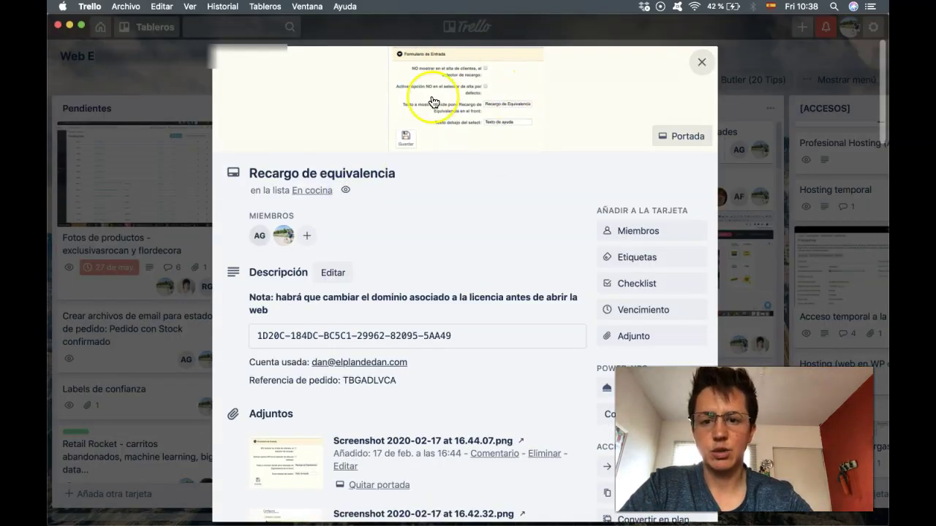
scroll(504, 222, down, 2)
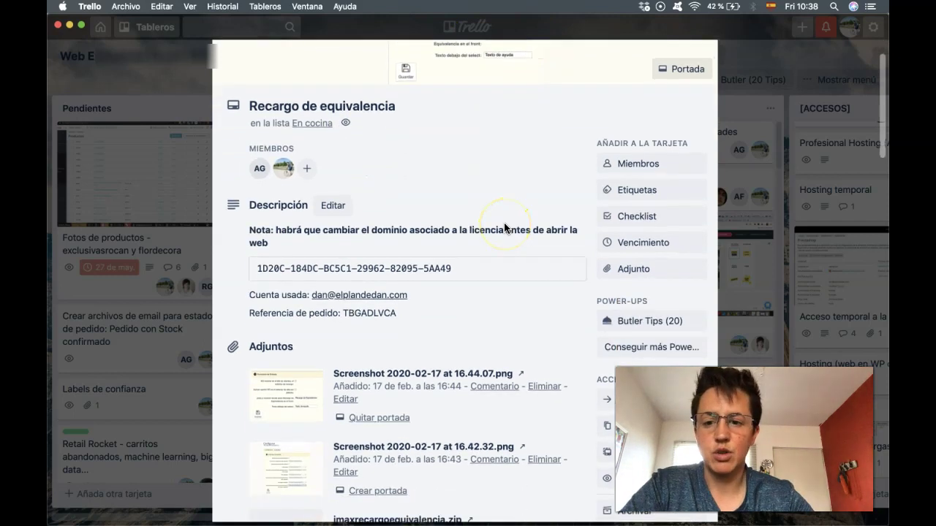
scroll(504, 226, down, 10)
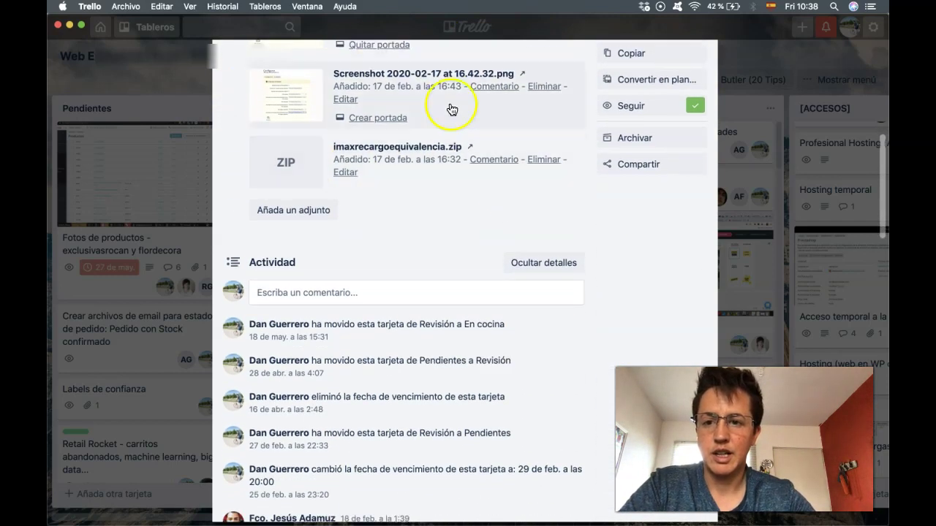
scroll(422, 173, up, 3)
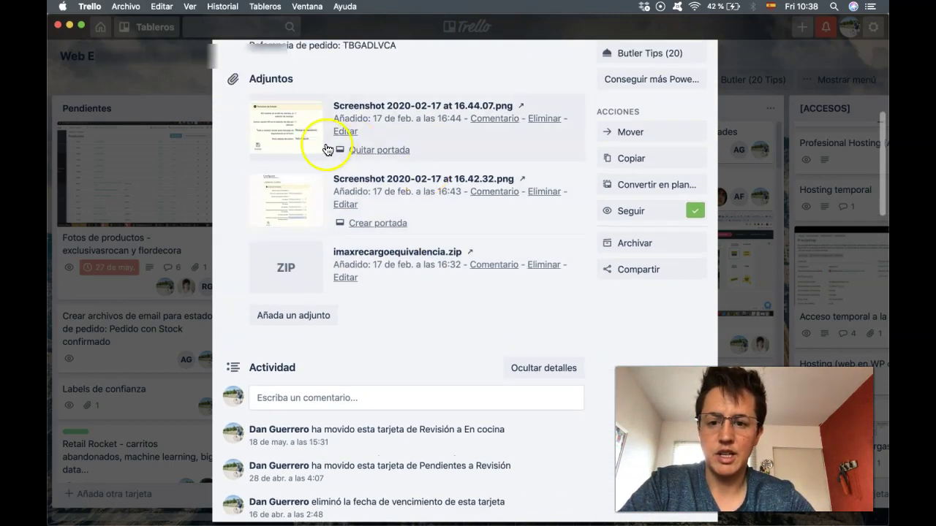
scroll(438, 244, up, 9)
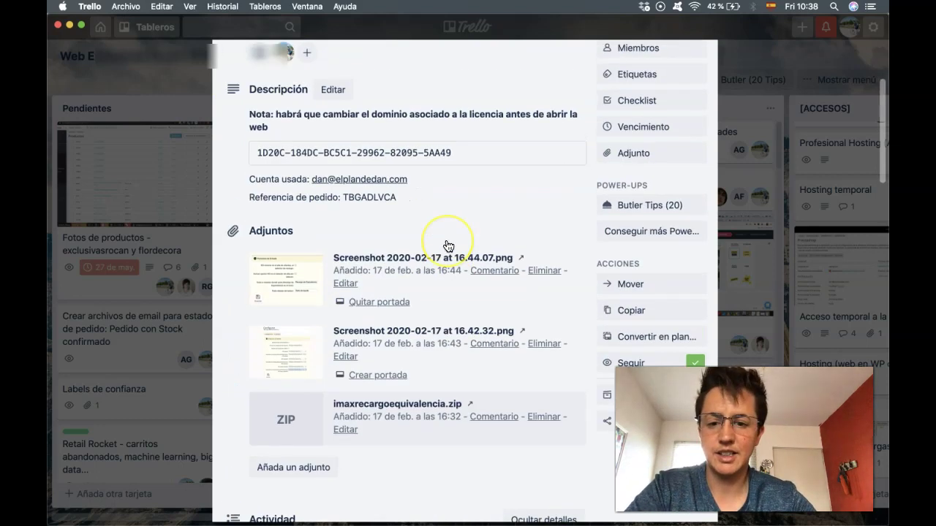
scroll(448, 246, down, 5)
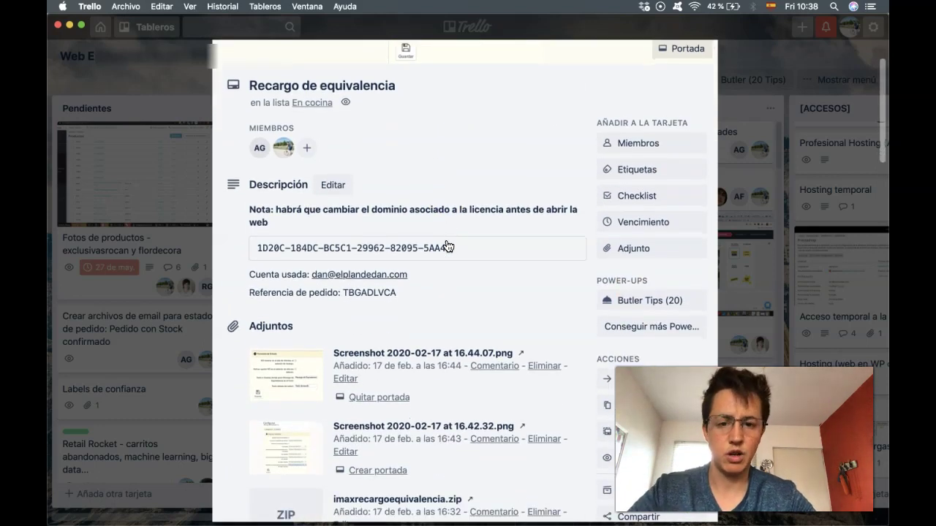
- Read through the card's activity history, including its comments and attached configuration screenshots
scroll(449, 246, down, 13)
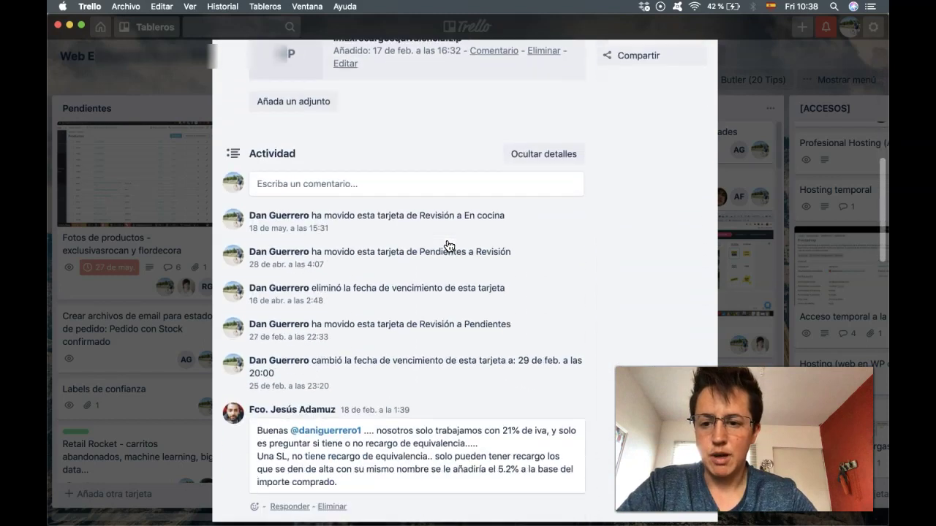
scroll(373, 317, down, 20)
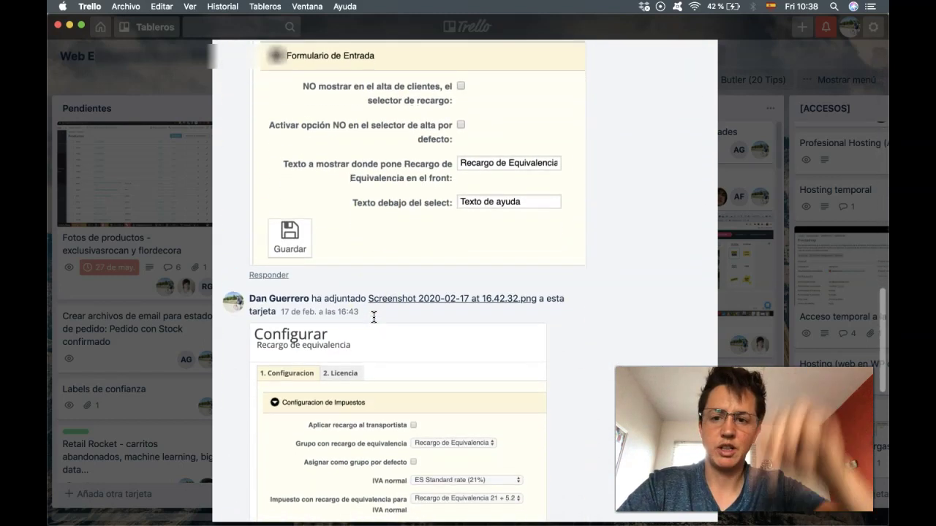
scroll(374, 317, up, 10)
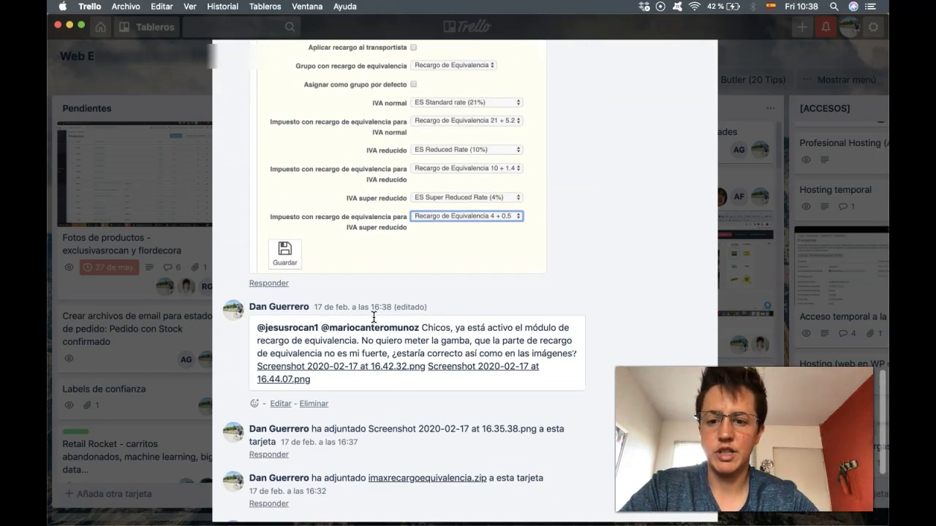
scroll(373, 316, up, 20)
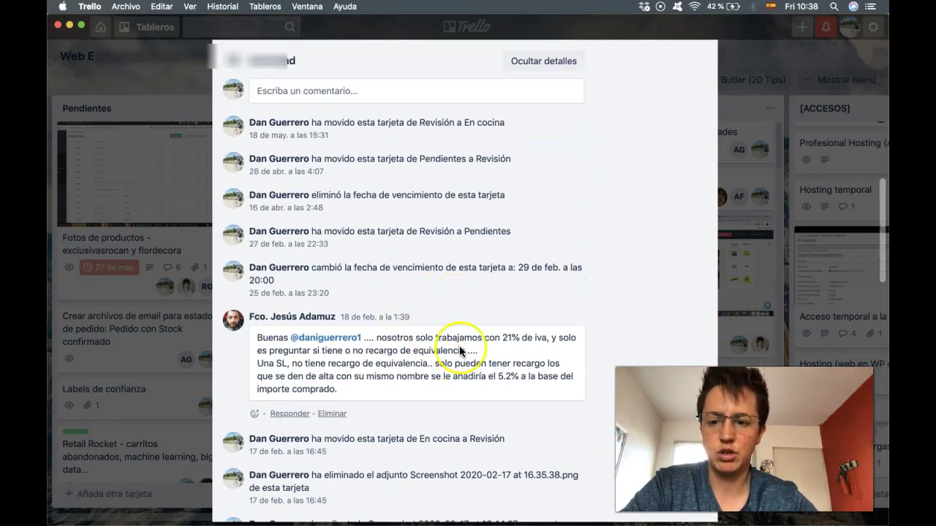
scroll(459, 348, up, 15)
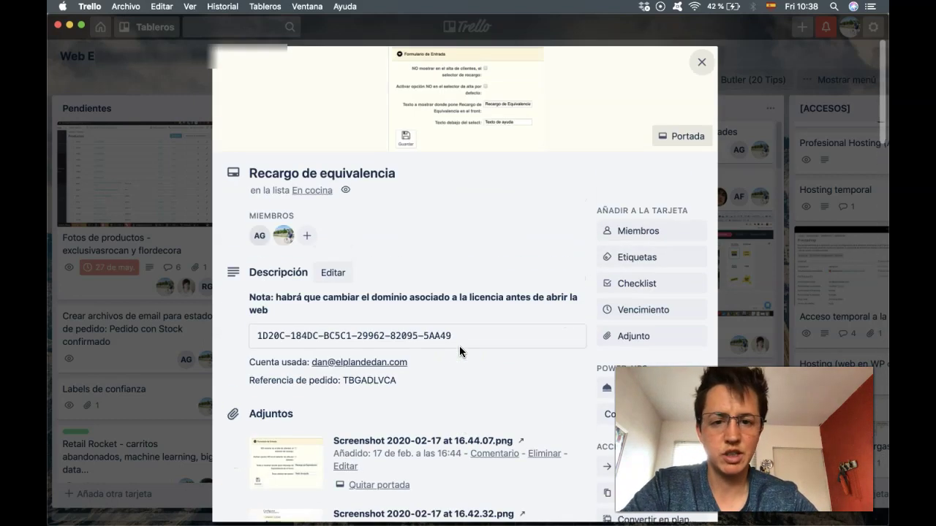
- Inspect the card's member, label and checklist options, closing each without making changes
click(641, 233)
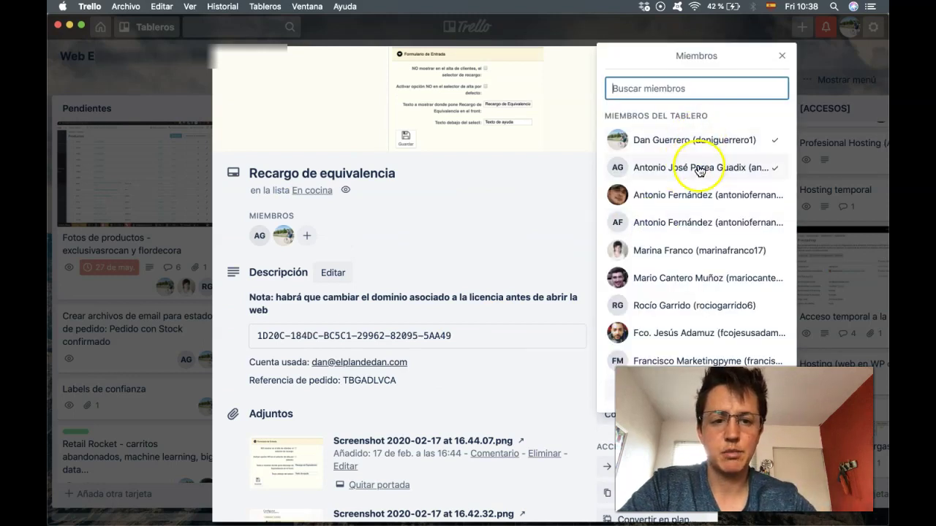
click(554, 207)
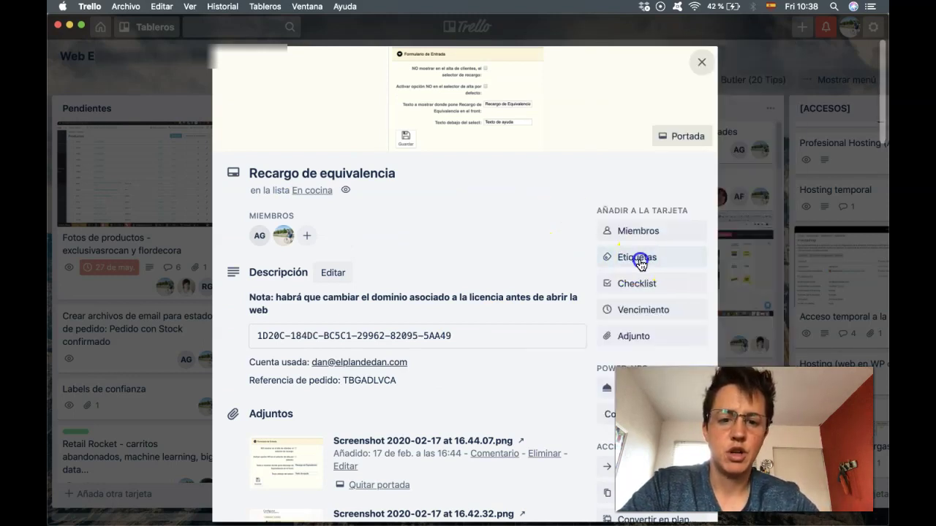
click(613, 258)
click(514, 178)
click(549, 249)
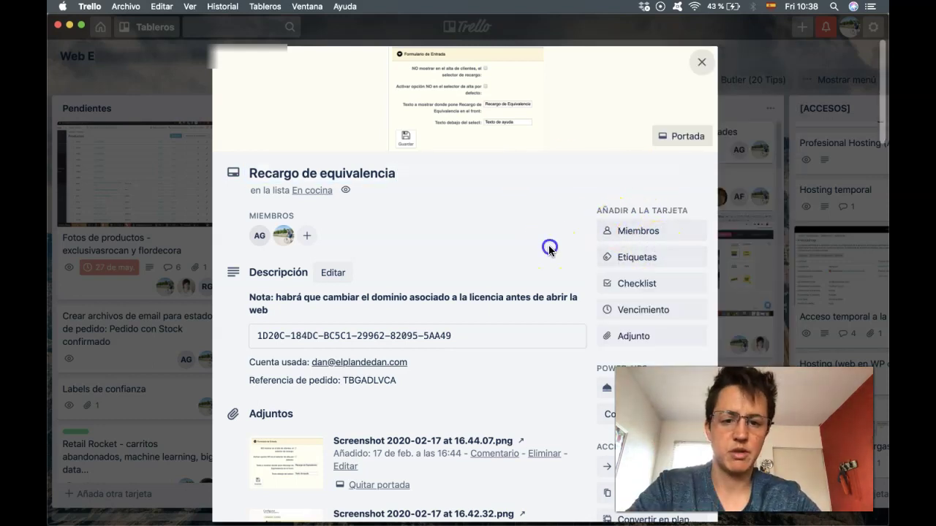
click(636, 285)
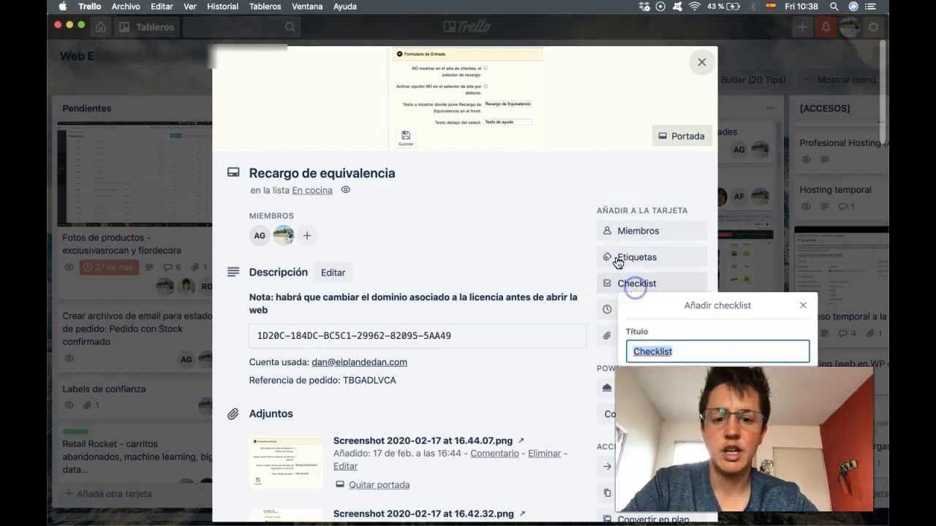
click(488, 222)
- Explore the card's due date options, trying 18/6/2020, browsing months and viewing the reminder choices, and leave without saving
scroll(395, 342, down, 1)
scroll(394, 344, down, 1)
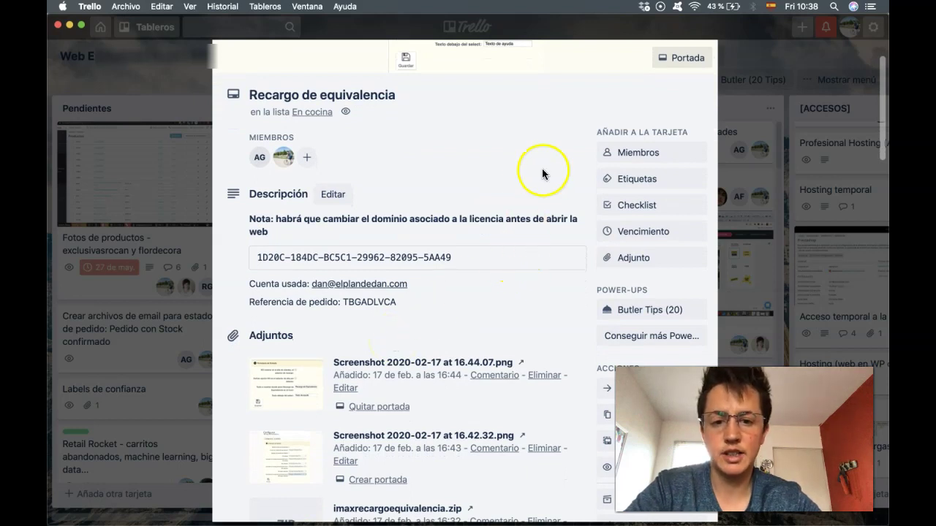
click(647, 232)
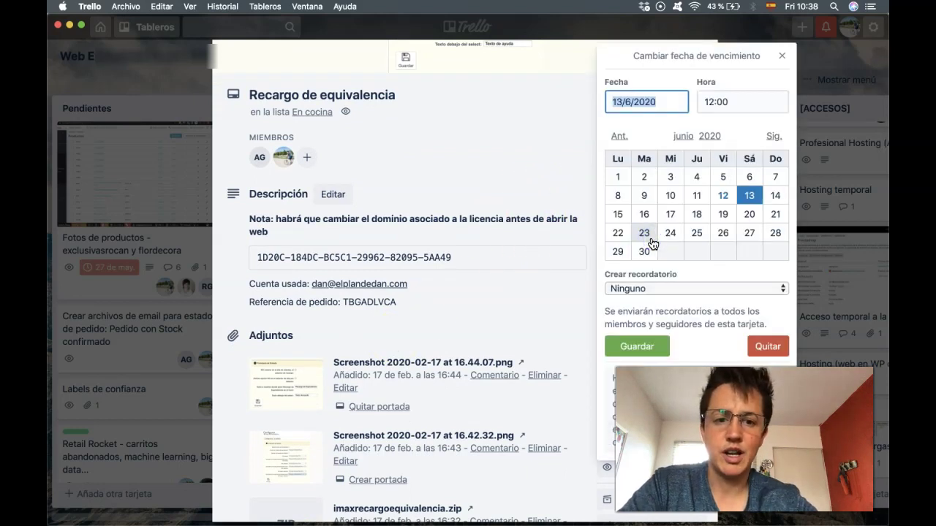
click(699, 214)
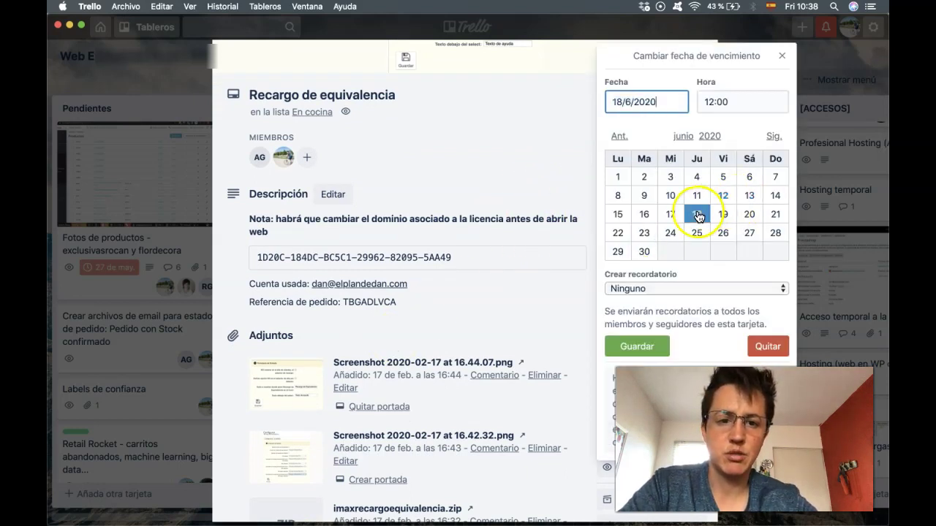
click(706, 101)
click(773, 136)
click(773, 136)
click(774, 136)
click(650, 288)
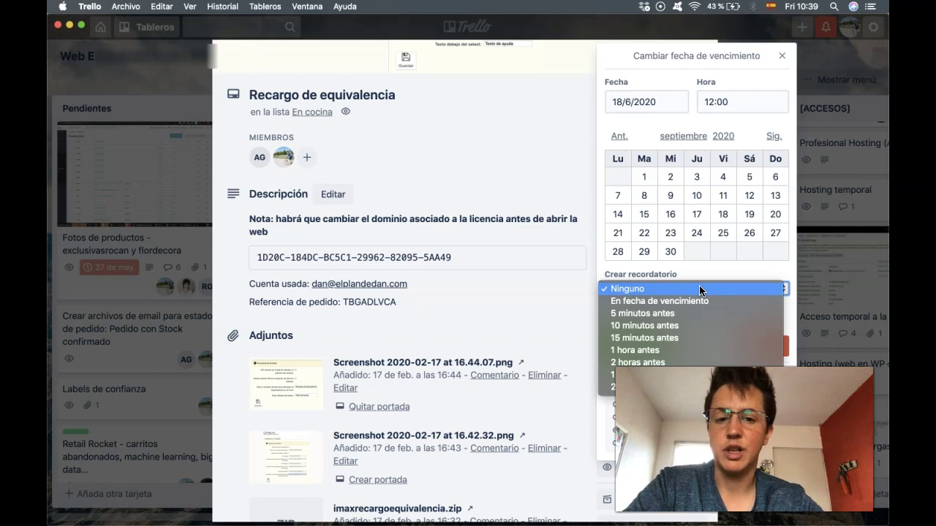
drag(690, 345, 660, 342)
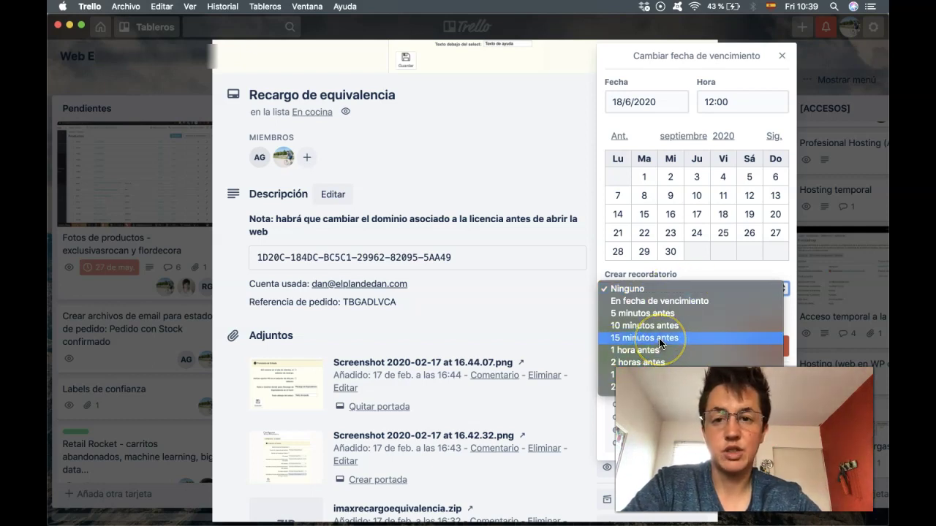
click(643, 125)
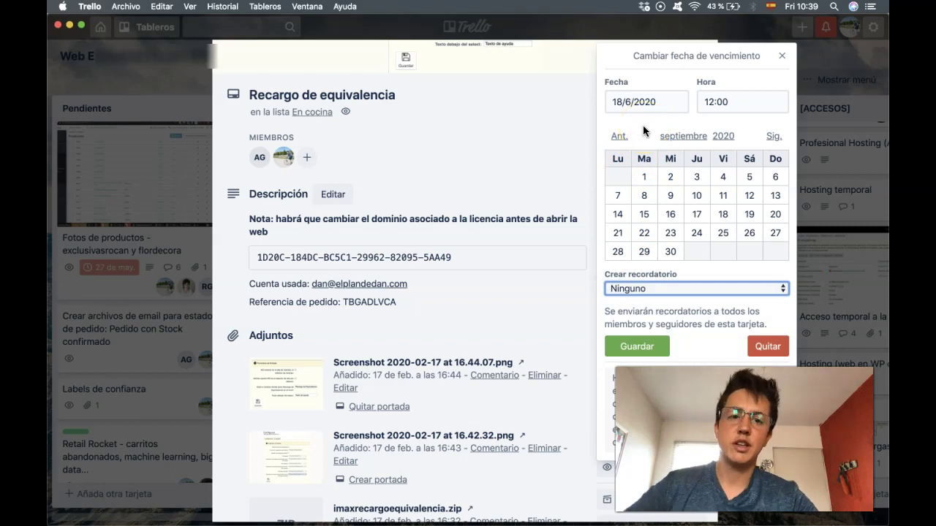
click(563, 131)
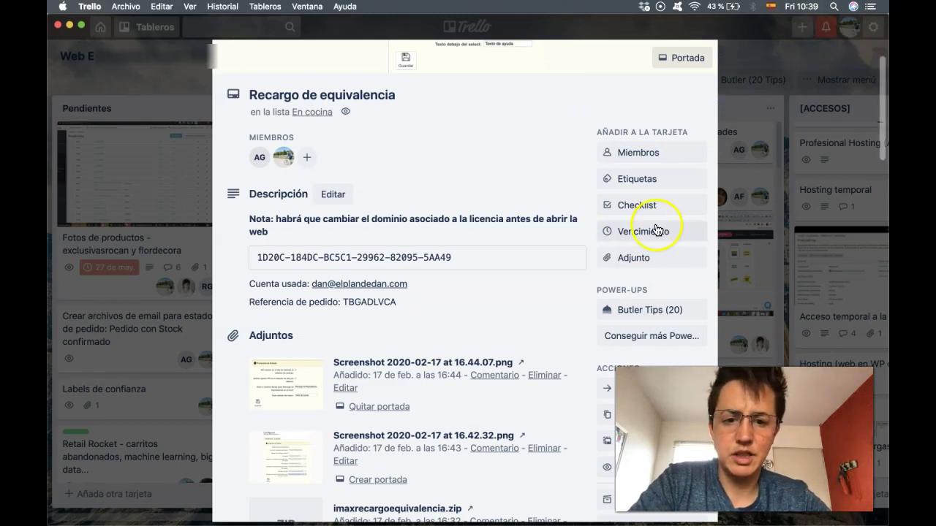
- Open Butler from the card, review its automation tips and rules introduction, and return to the board
scroll(654, 280, down, 3)
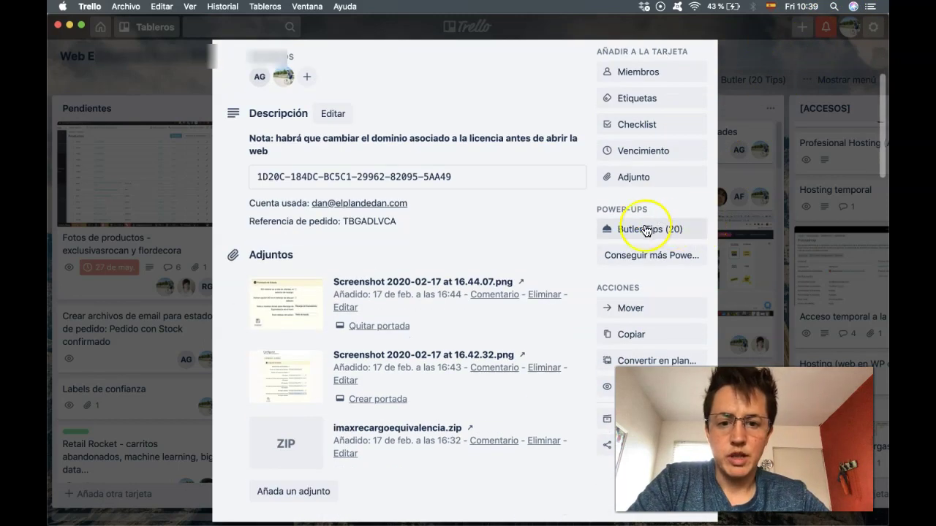
click(647, 229)
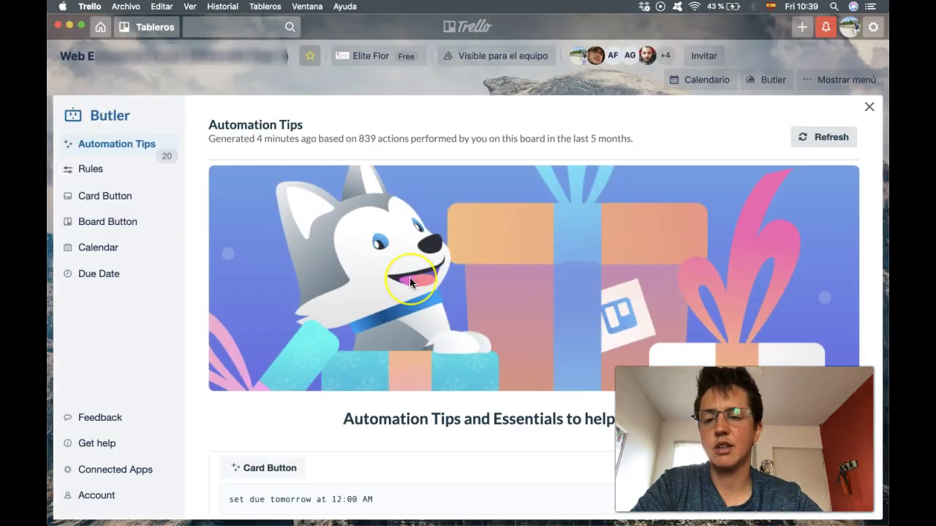
scroll(409, 282, down, 10)
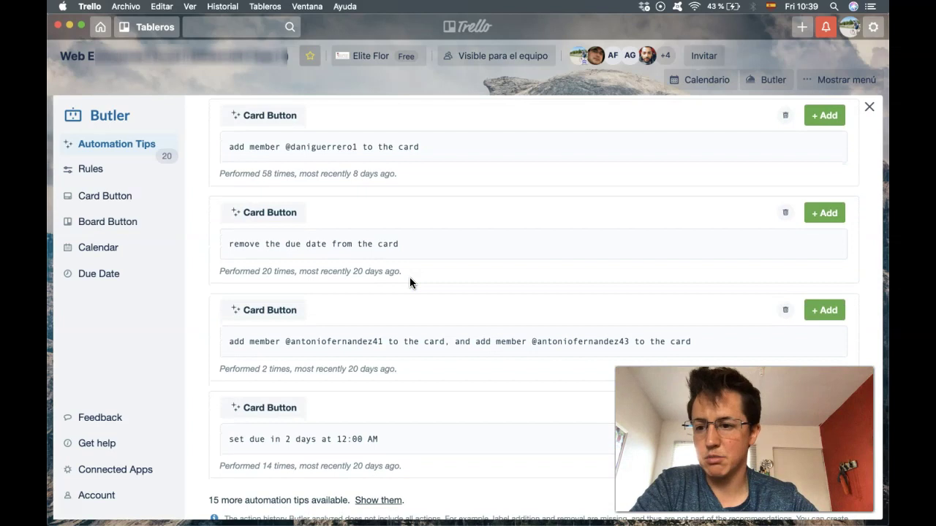
scroll(395, 276, down, 1)
click(80, 171)
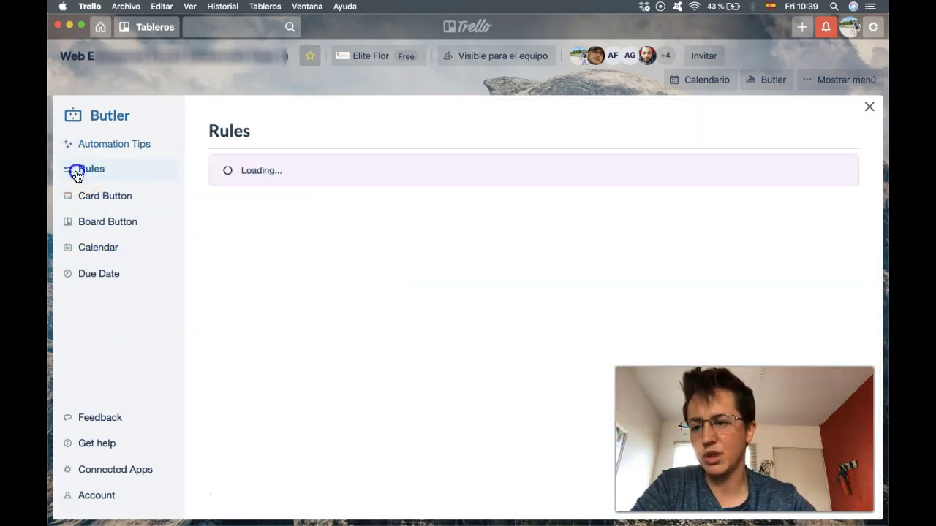
scroll(322, 344, down, 4)
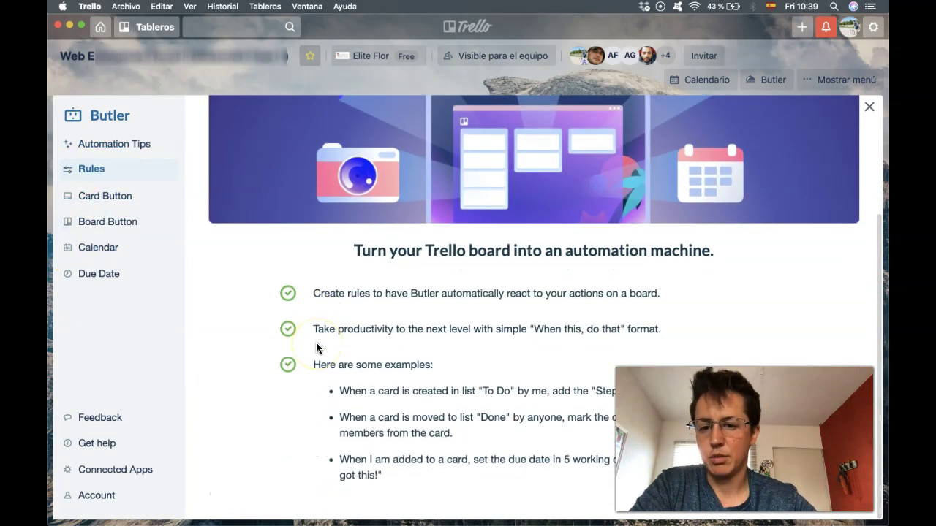
click(870, 108)
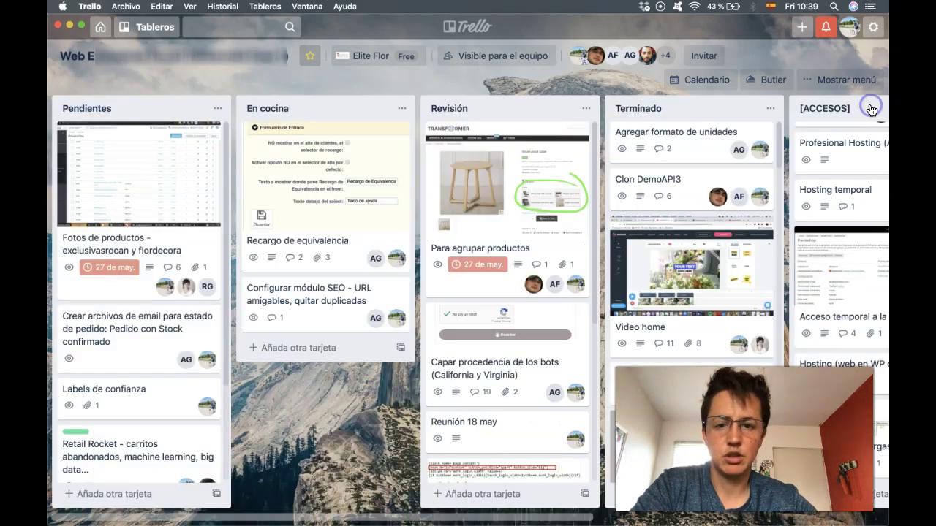
- Reopen the Recargo de equivalencia card and browse the featured Power-Ups available for the board
click(355, 234)
scroll(565, 306, down, 3)
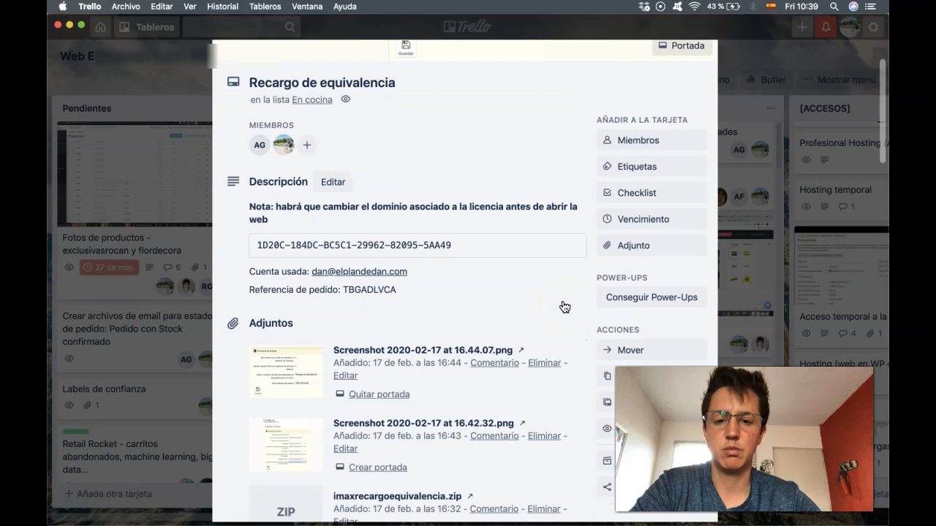
click(627, 298)
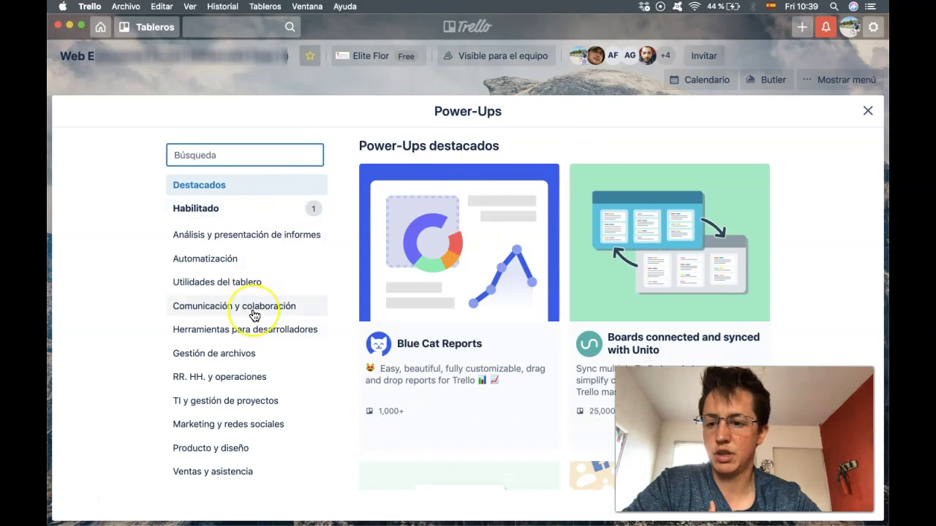
scroll(254, 314, down, 3)
scroll(516, 317, down, 9)
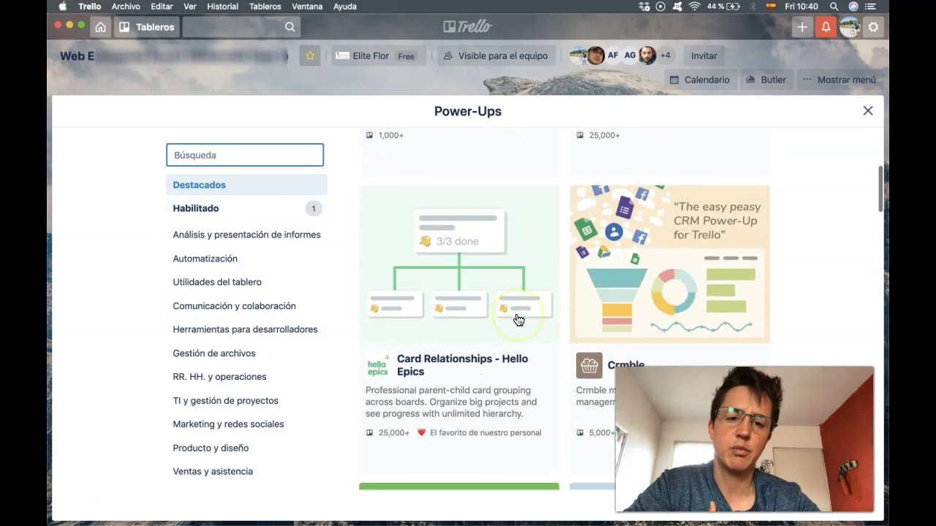
scroll(518, 319, down, 11)
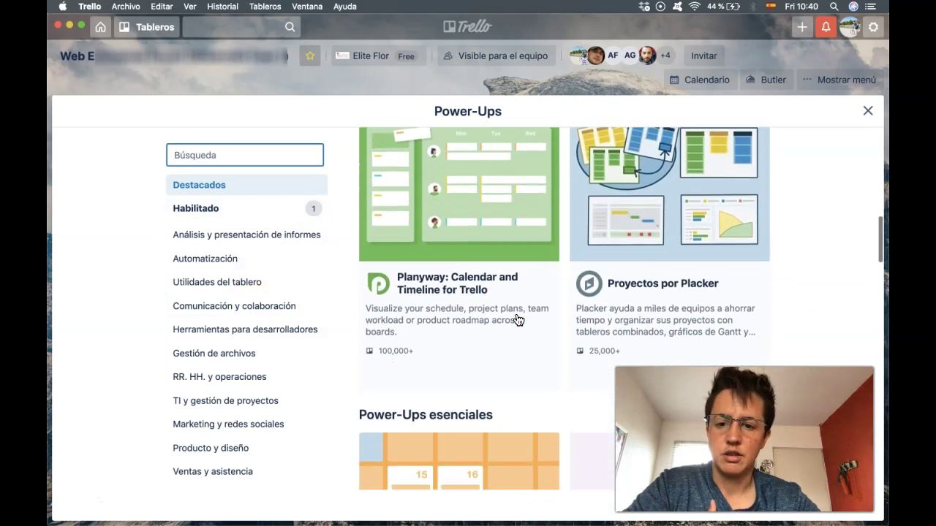
scroll(518, 319, up, 3)
- Review the essential and other Power-Ups, such as Calendario, Google Drive, Mapa and Slack, and close the directory
scroll(445, 210, down, 9)
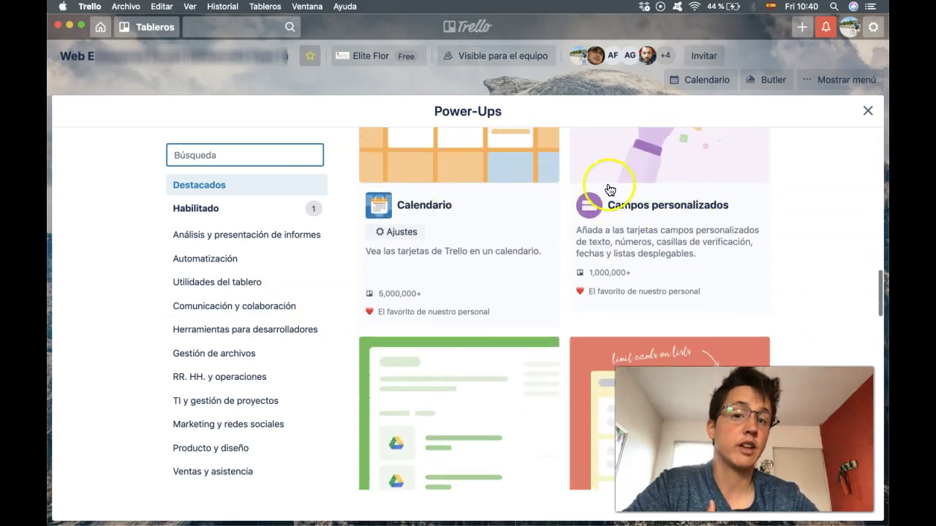
scroll(654, 177, down, 2)
scroll(657, 179, down, 3)
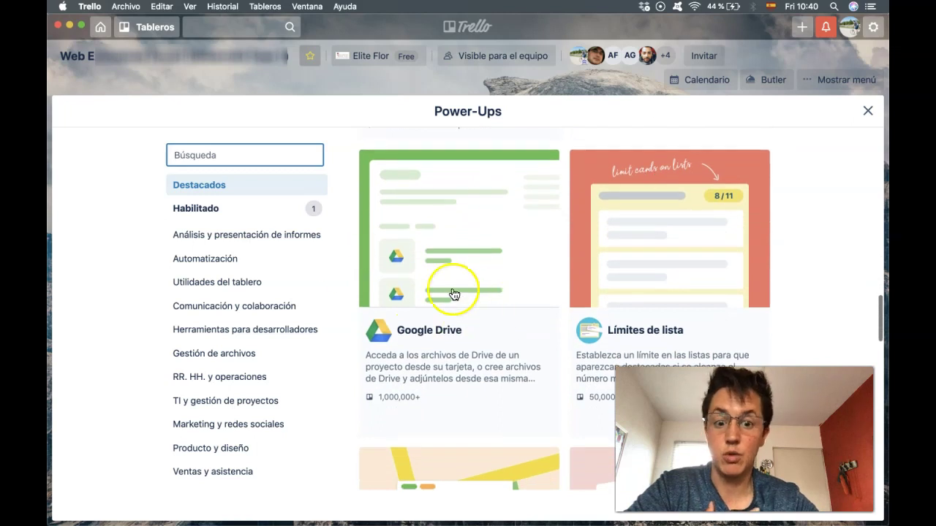
scroll(385, 307, down, 4)
scroll(385, 307, down, 3)
scroll(472, 210, up, 6)
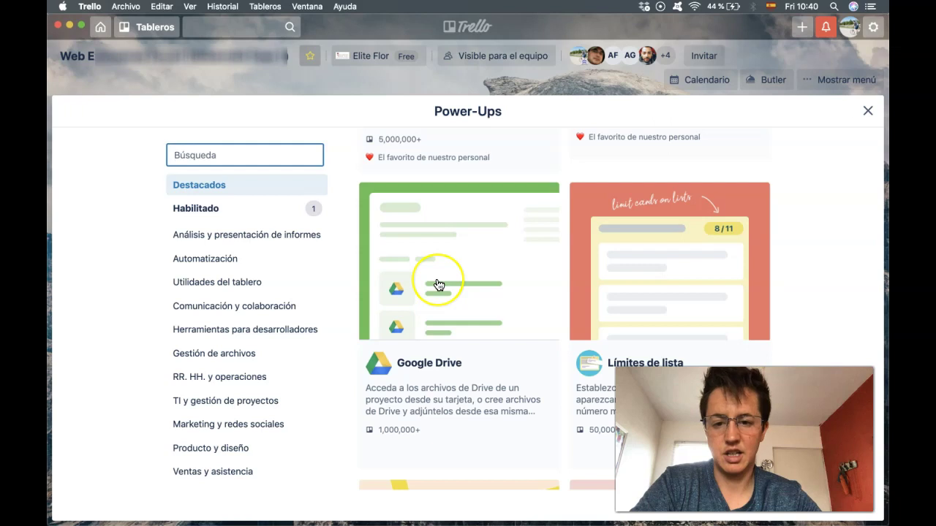
scroll(439, 284, down, 5)
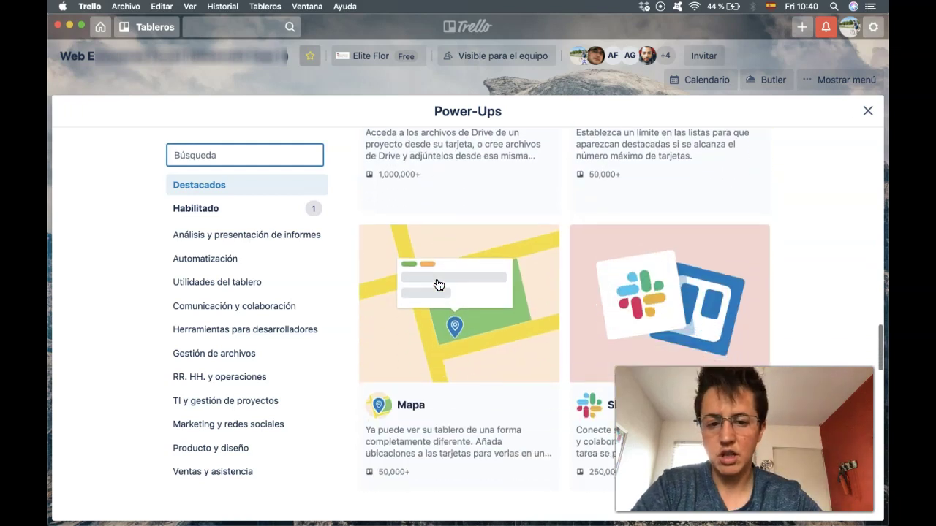
scroll(439, 285, down, 5)
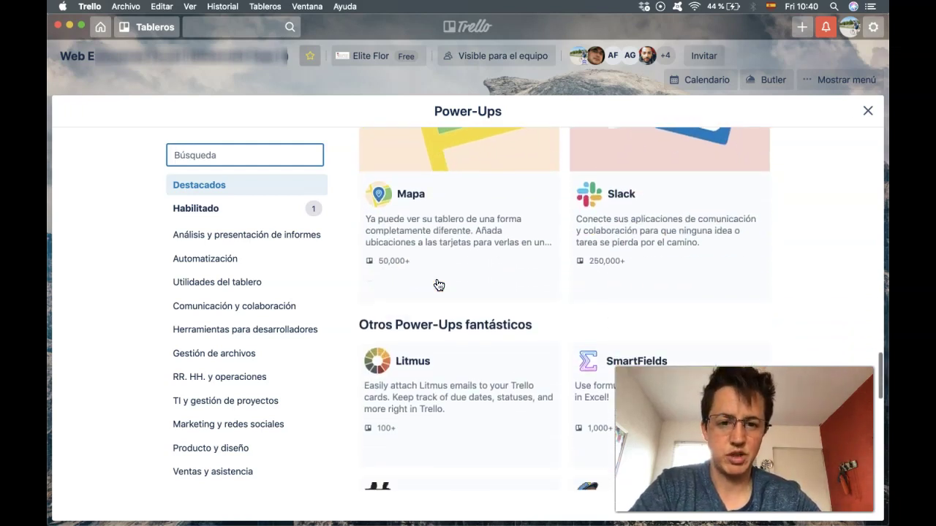
click(571, 184)
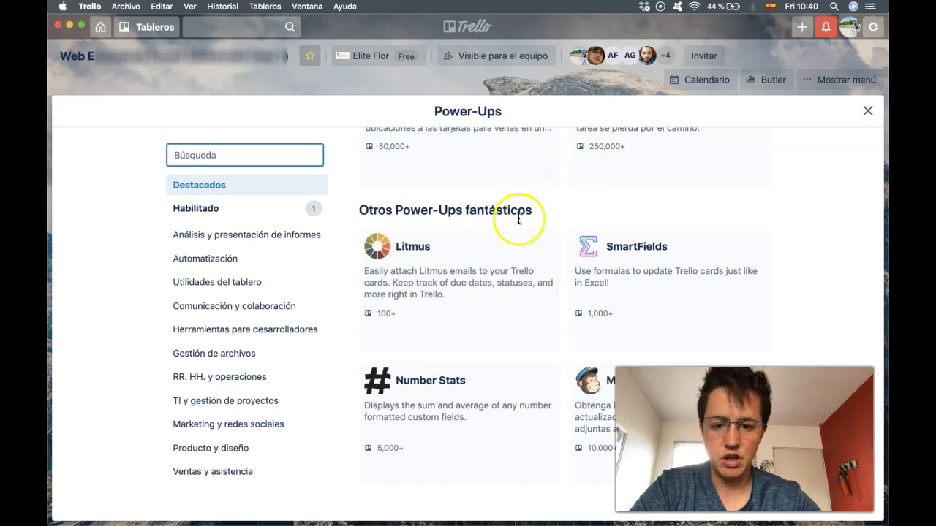
scroll(493, 288, down, 3)
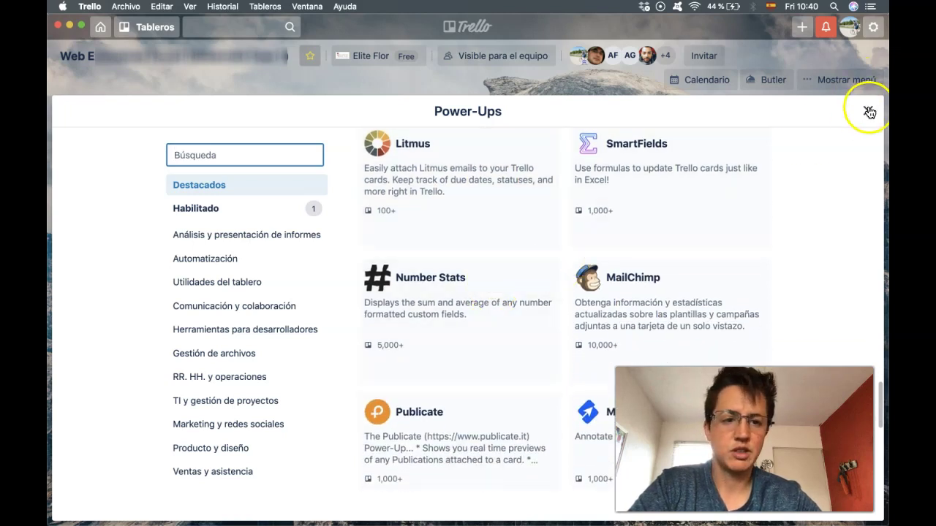
click(869, 110)
- Inspect the card's move options for destination board, list and position, and close them without moving the card
scroll(522, 253, down, 5)
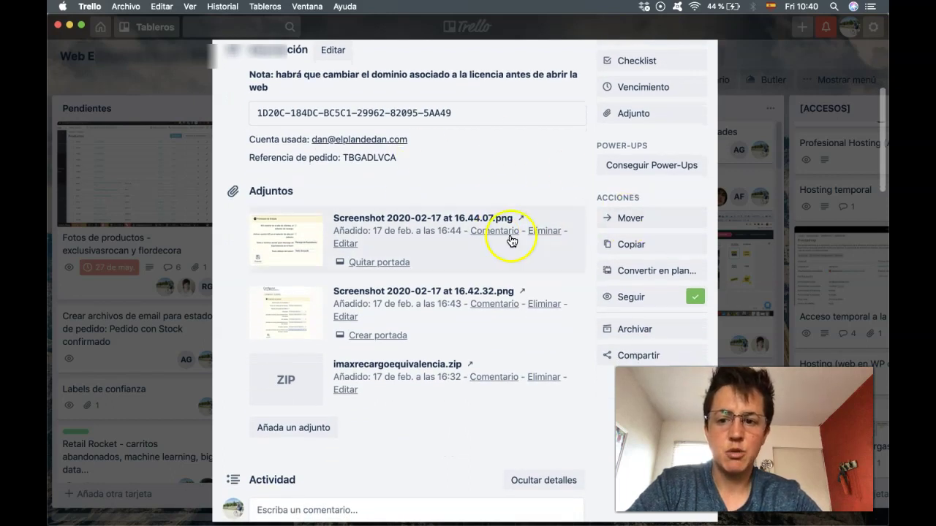
click(635, 219)
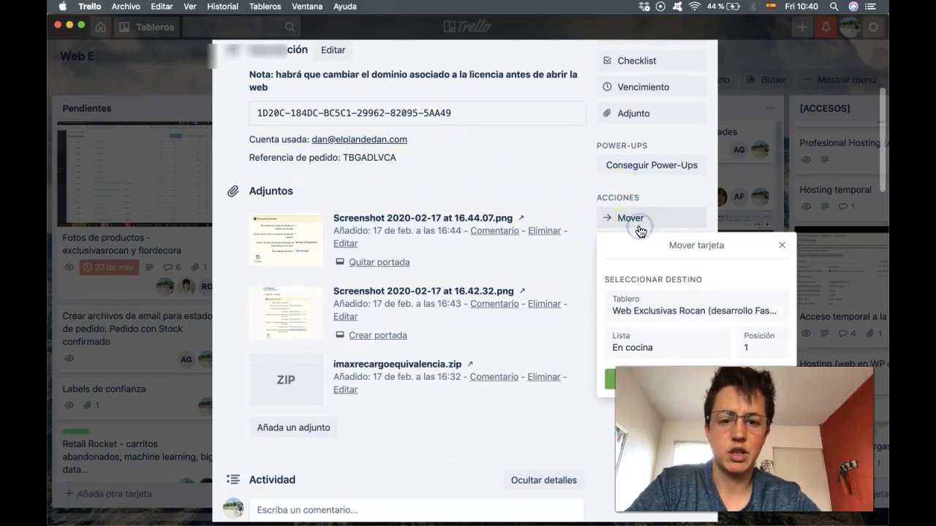
click(780, 248)
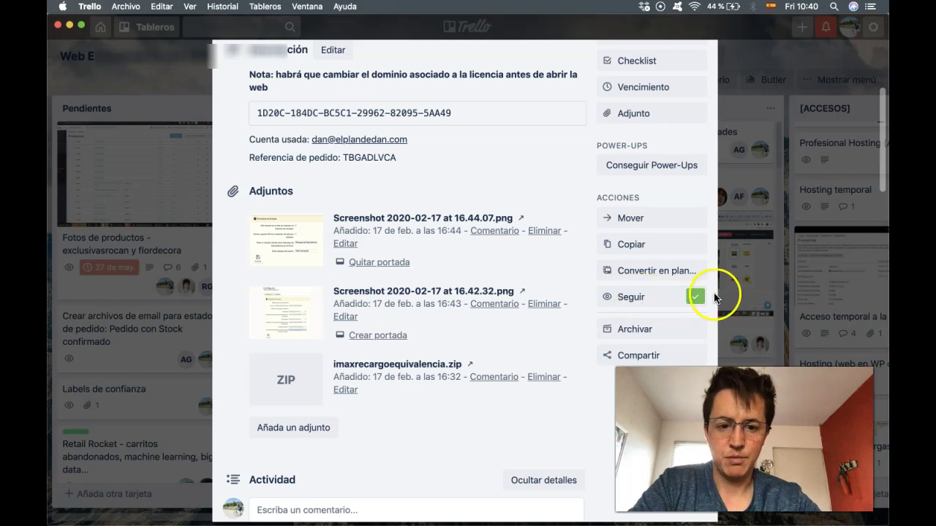
scroll(441, 200, up, 5)
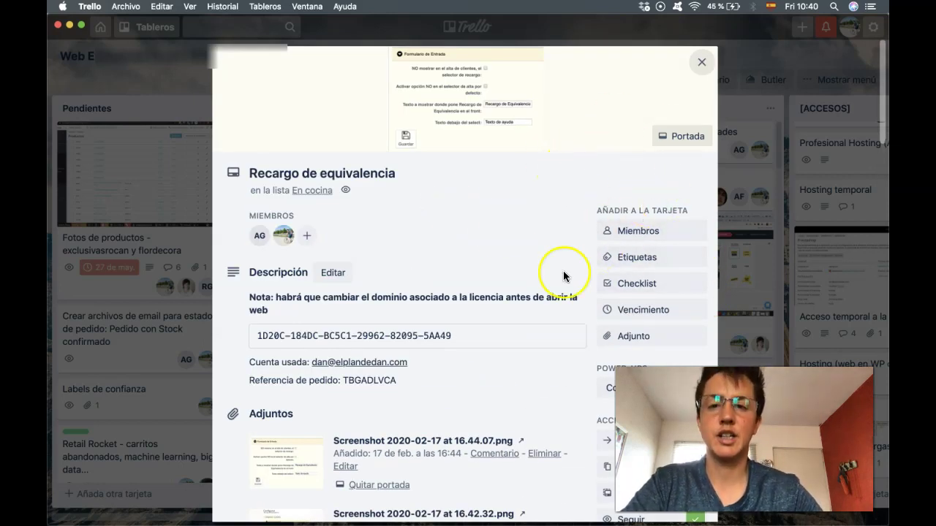
- Archive the Recargo de equivalencia card and send it back to the board
scroll(564, 271, down, 6)
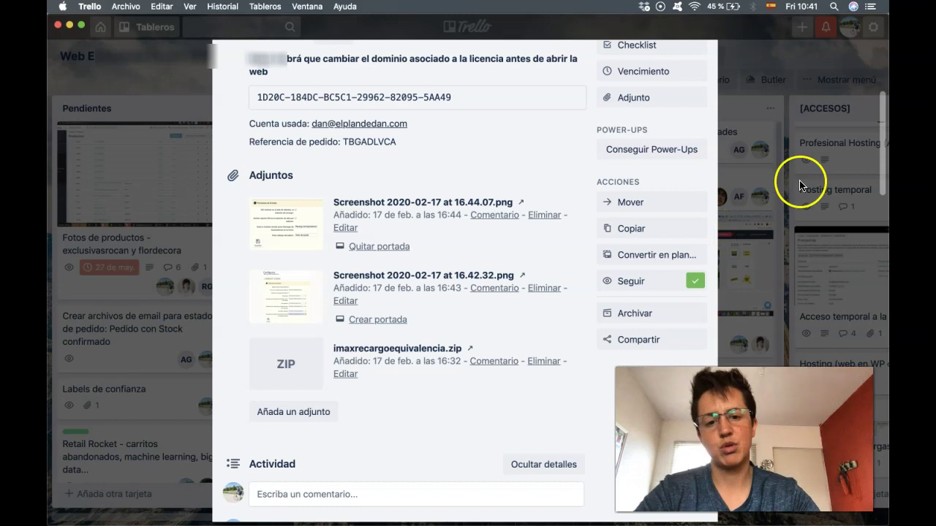
click(641, 319)
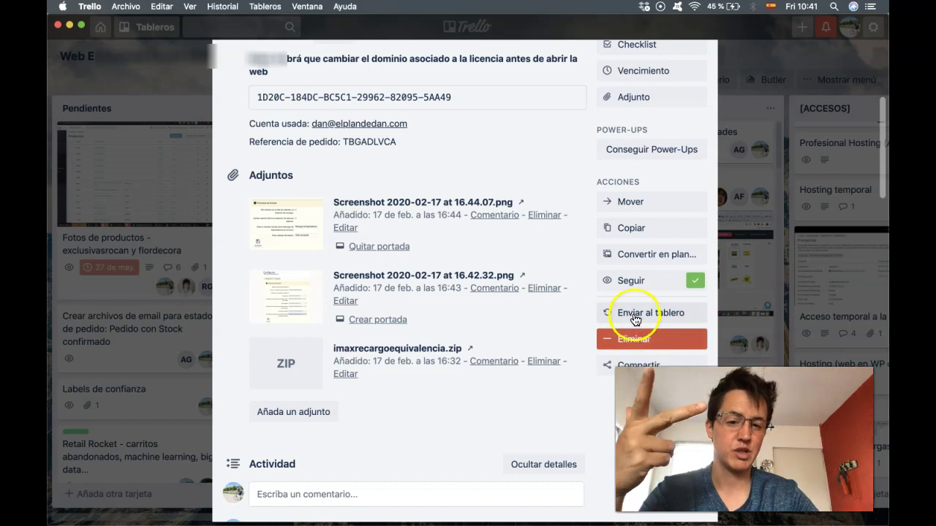
click(634, 319)
- Inspect the card's sharing options, including its link and embed code, and close the card without editing its description
click(630, 341)
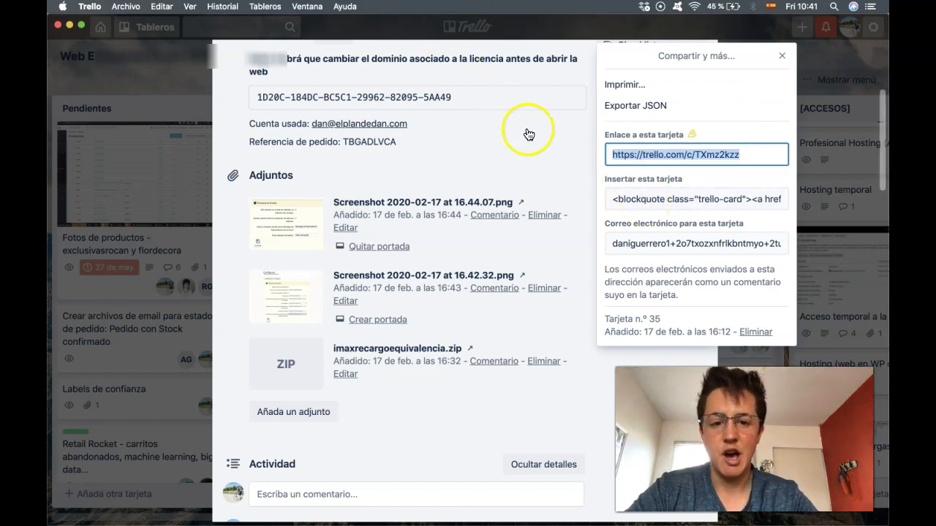
click(638, 192)
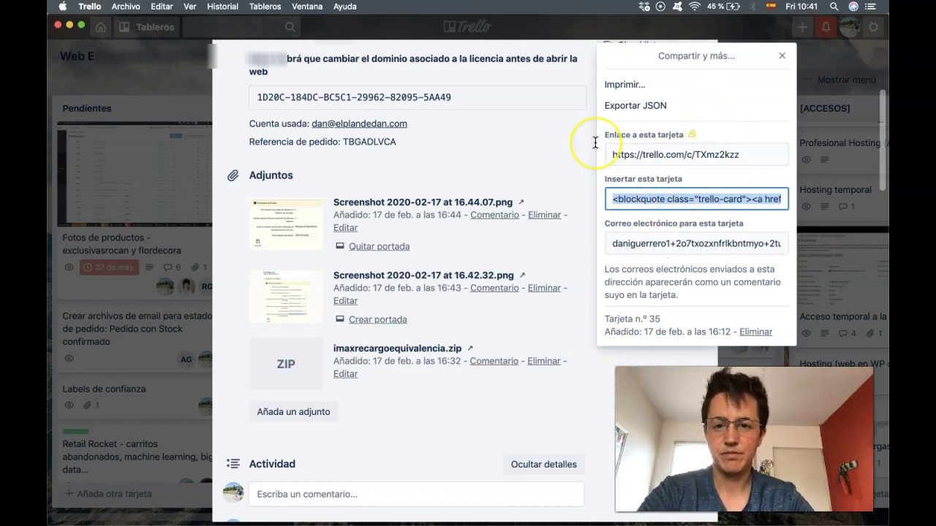
click(568, 141)
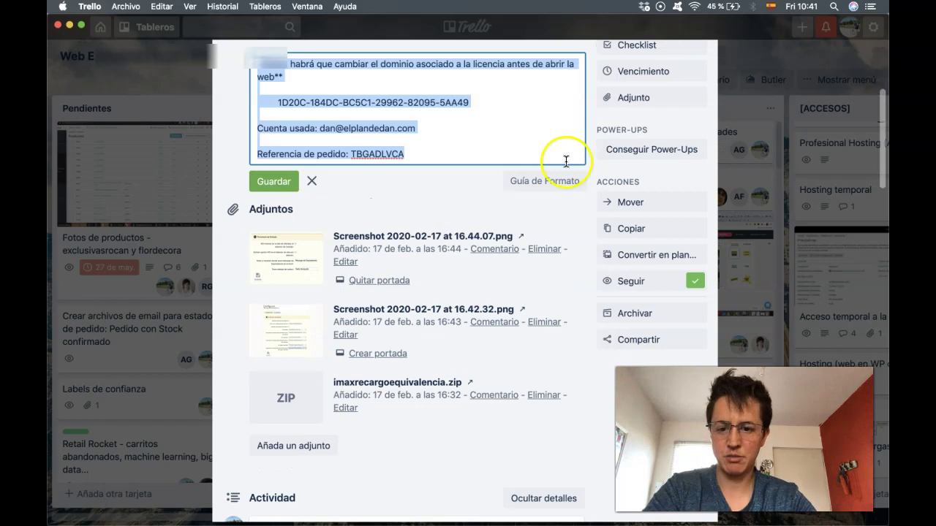
click(605, 417)
click(777, 297)
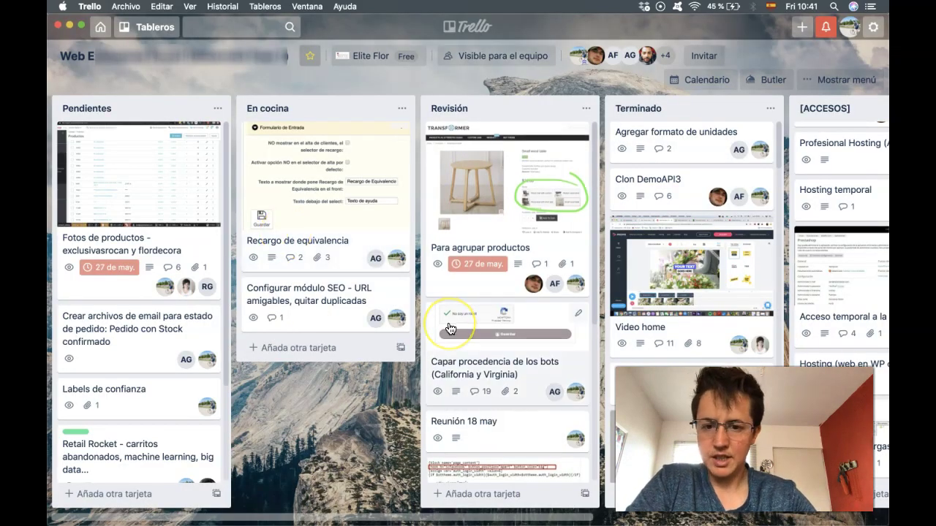
- Open the Métodos de pago card in the Revisión list and examine its Formas de pago checklist
scroll(450, 322, down, 5)
scroll(457, 307, down, 5)
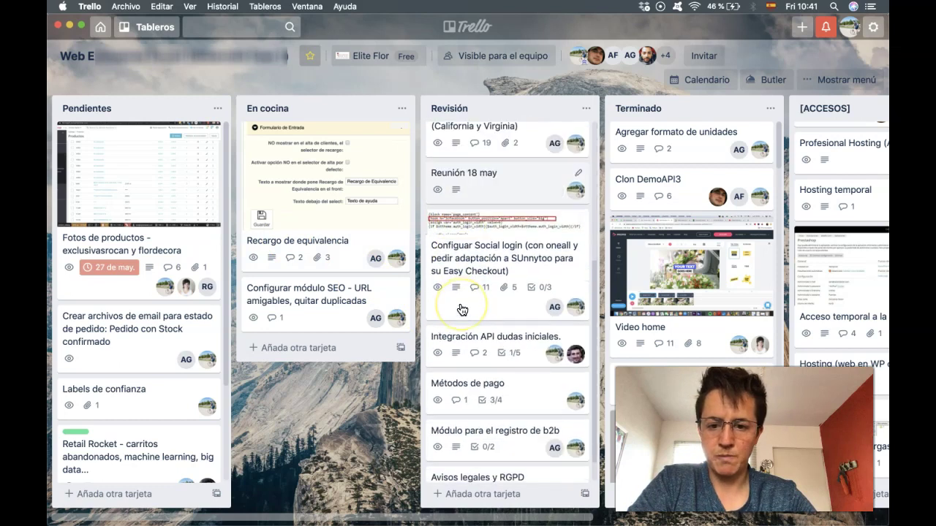
click(538, 357)
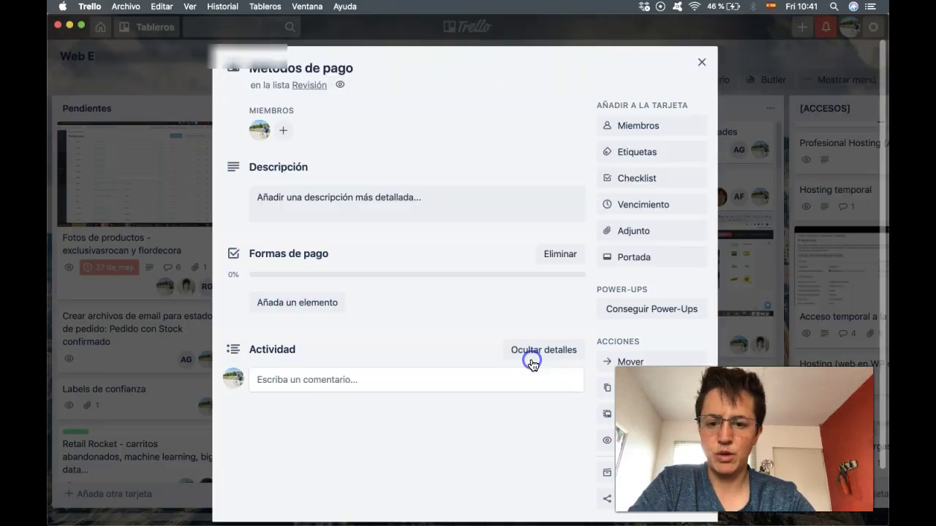
click(294, 254)
click(312, 292)
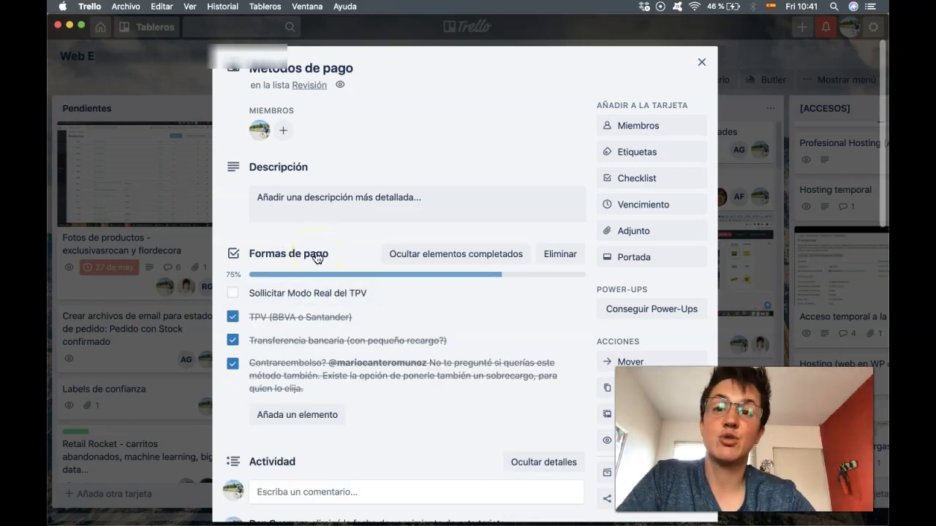
- Mark the checklist item Sollicitar Modo Real del TPV as complete and uncheck it again
click(232, 293)
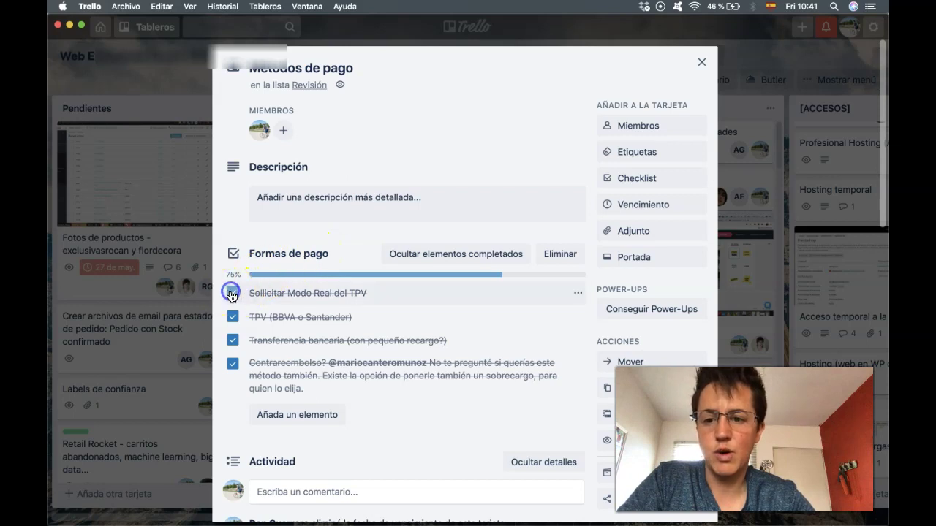
click(231, 294)
click(232, 317)
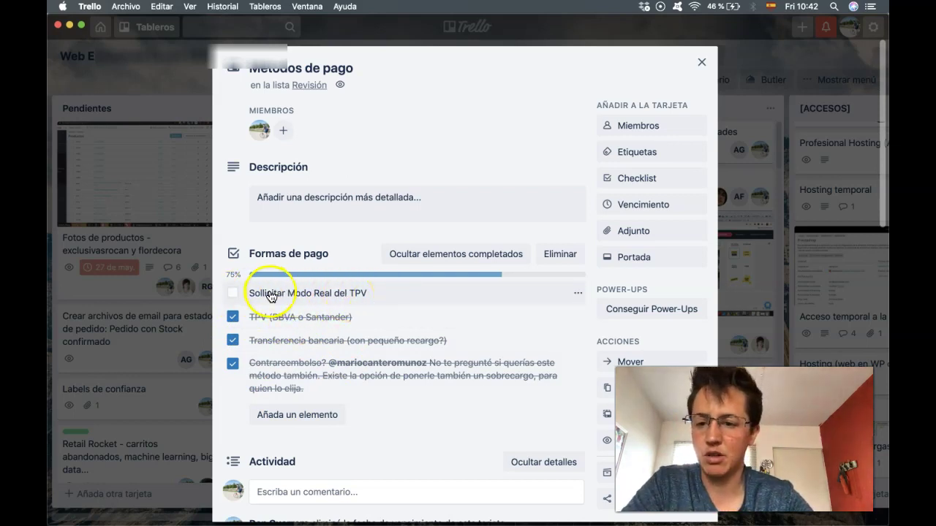
- Hide the completed items of the Formas de pago checklist, and close the card after reviewing its activity history
click(455, 257)
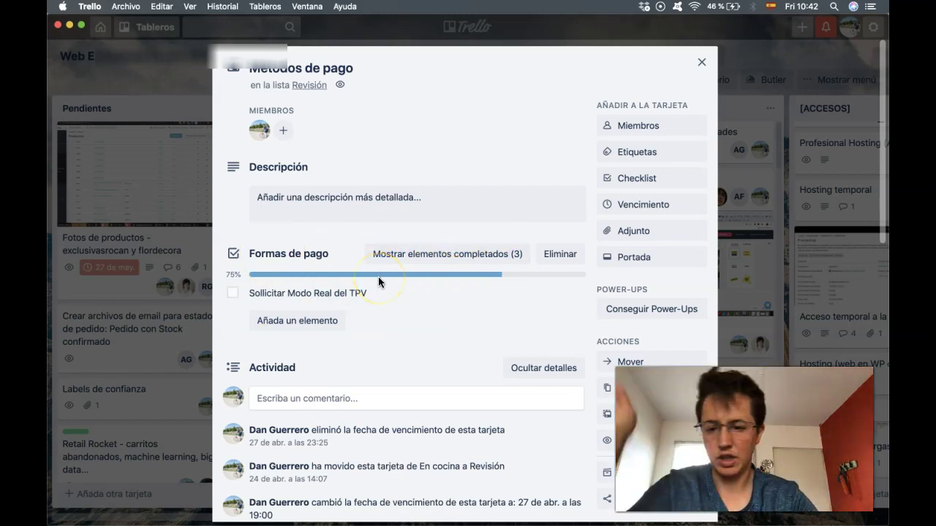
scroll(436, 344, down, 10)
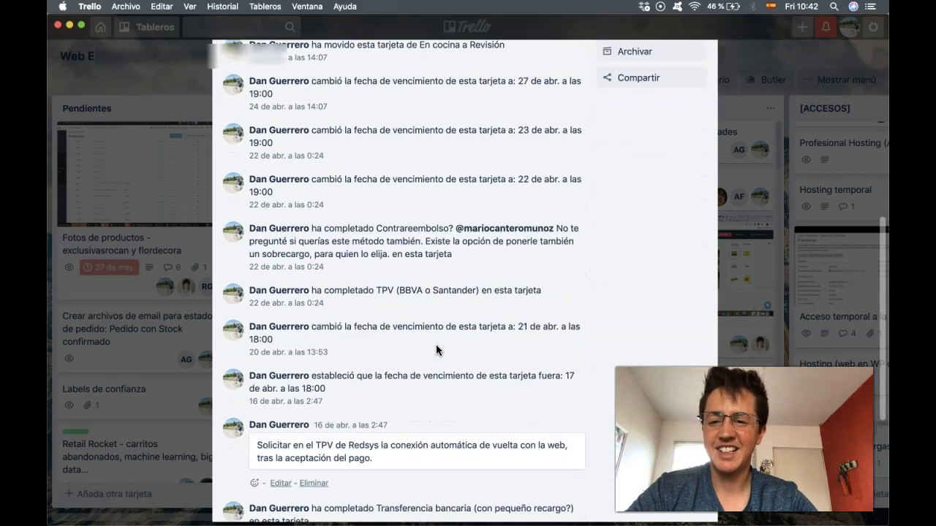
scroll(436, 350, down, 3)
scroll(511, 285, up, 15)
click(779, 218)
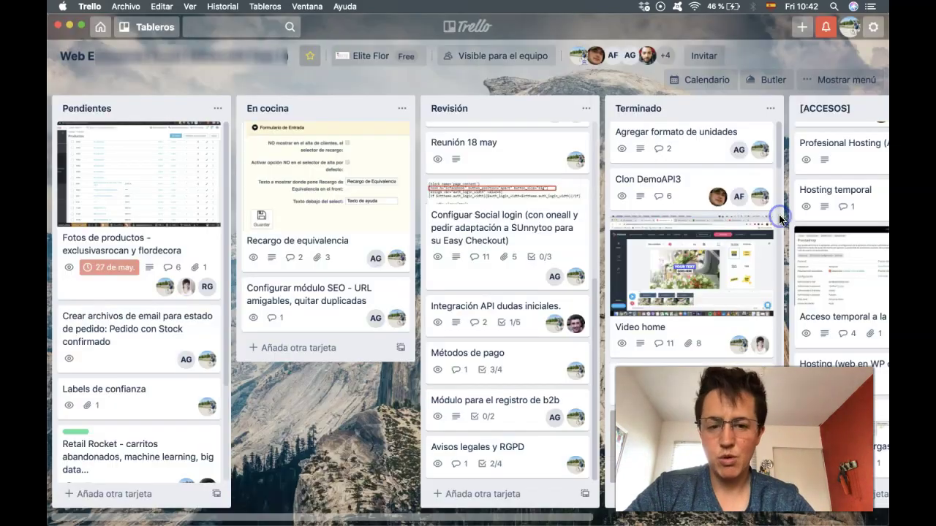
- Switch to the starred EKOALITAS board and open the Pasos a seguir (Checklist) card in the En Cocina list
click(158, 27)
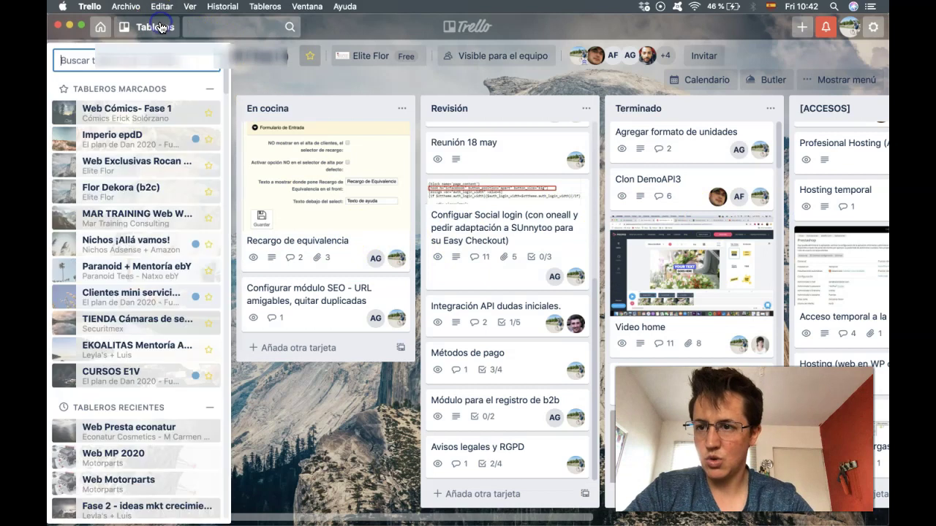
click(109, 320)
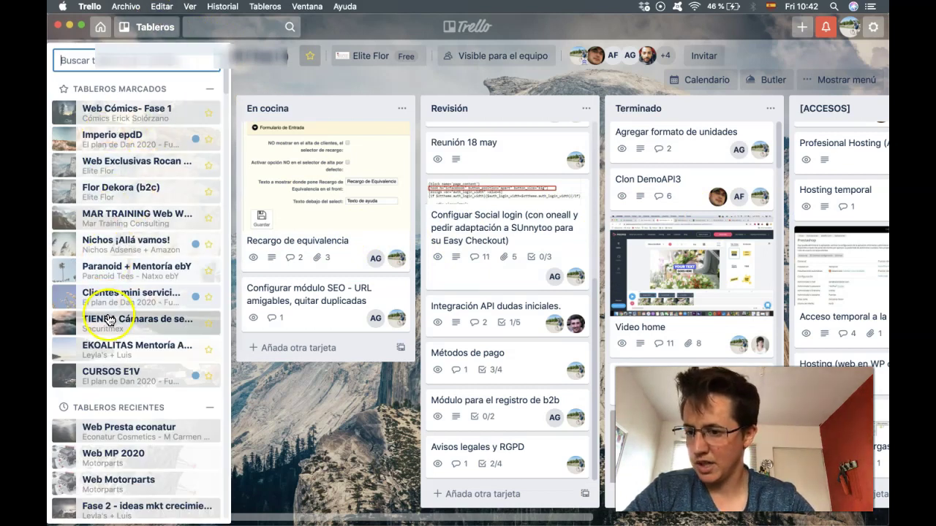
click(133, 350)
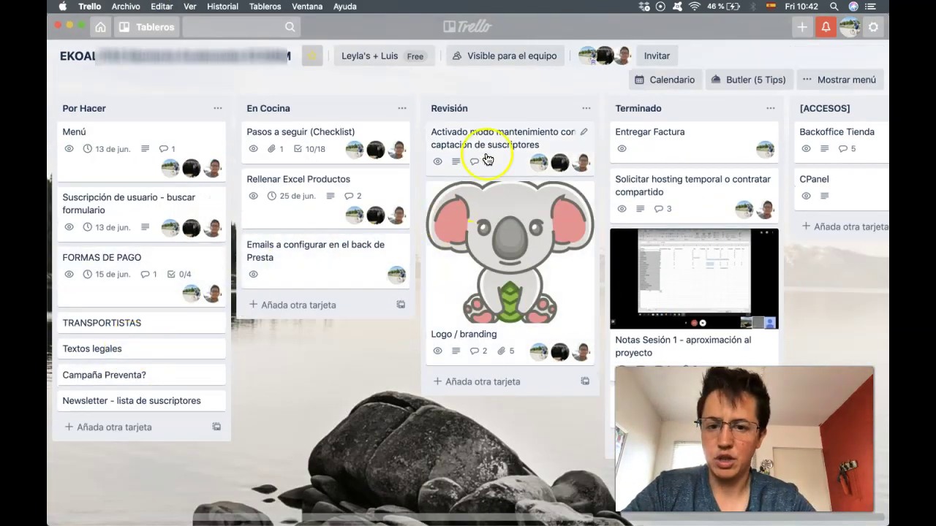
click(332, 139)
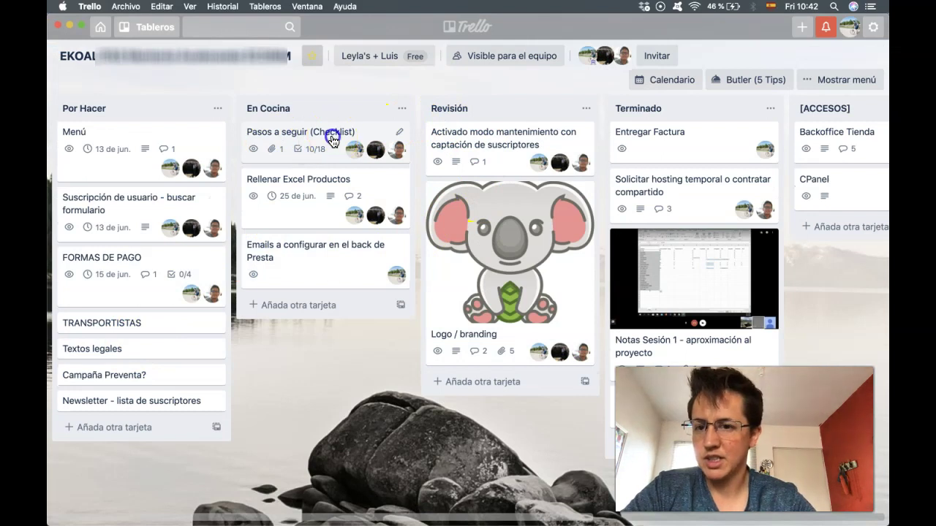
- Move item 5, Activar SEO y URLs amigables, to the start of the FASE 1 checklist and hide the completed items
scroll(434, 328, down, 5)
scroll(436, 330, down, 2)
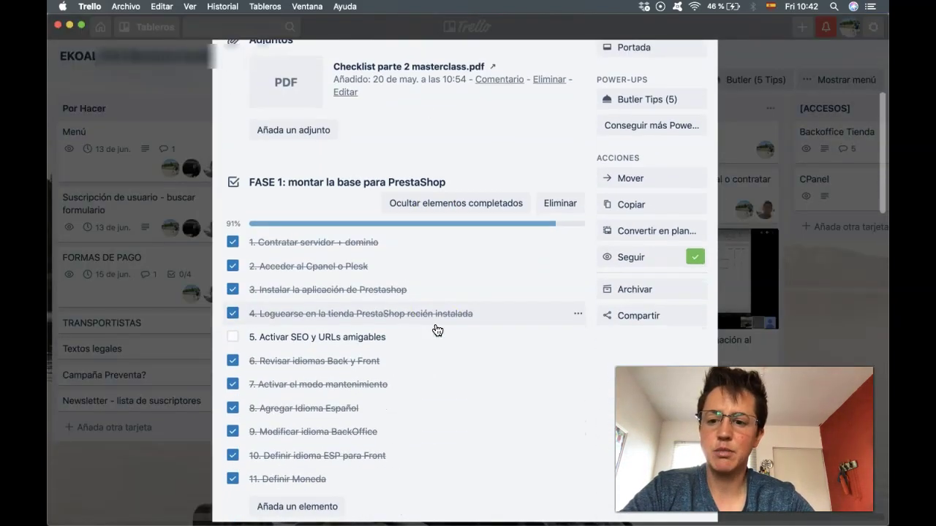
drag(406, 307, 328, 212)
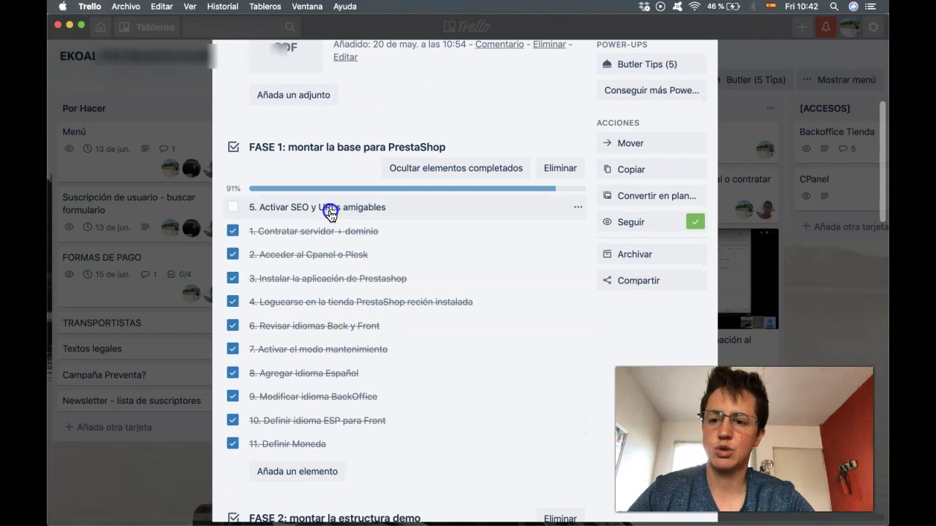
click(463, 173)
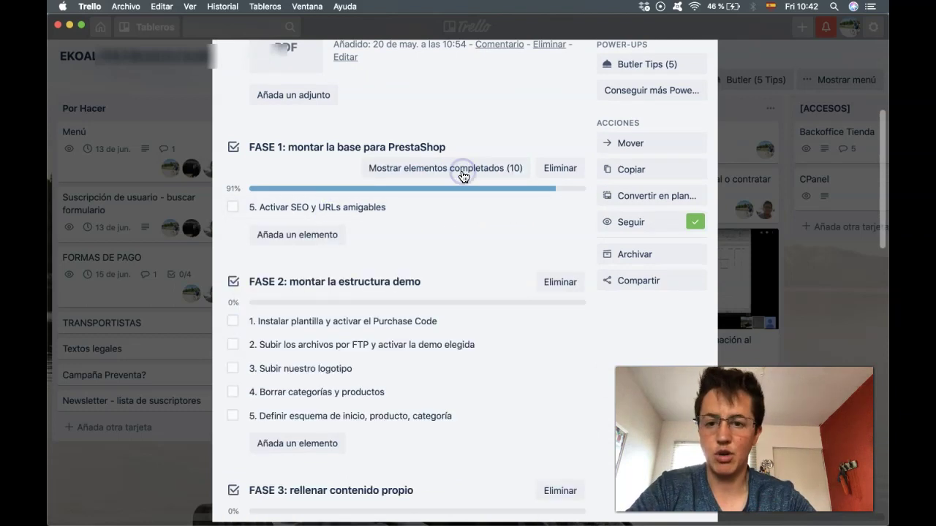
- Mark Activar SEO y URLs amigables as complete, show the completed items to uncheck it, and hide them again
click(310, 217)
click(233, 207)
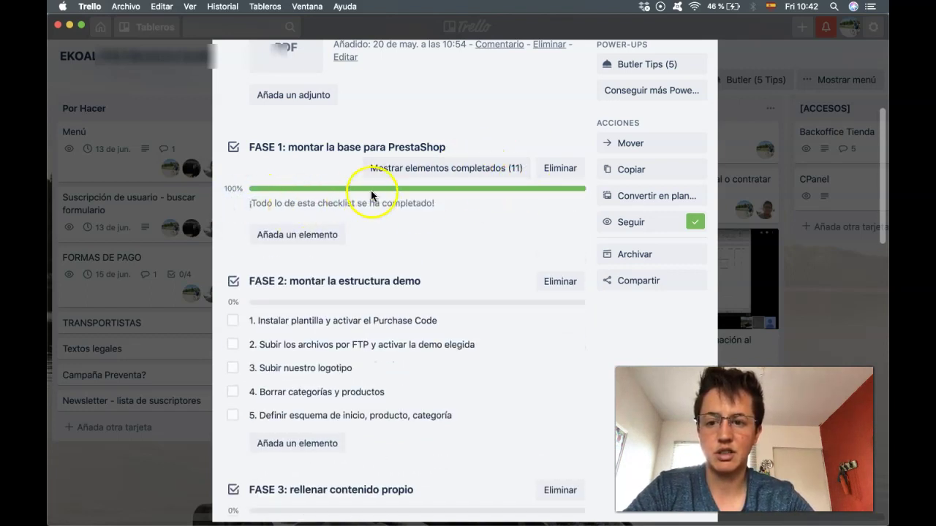
click(412, 170)
click(232, 207)
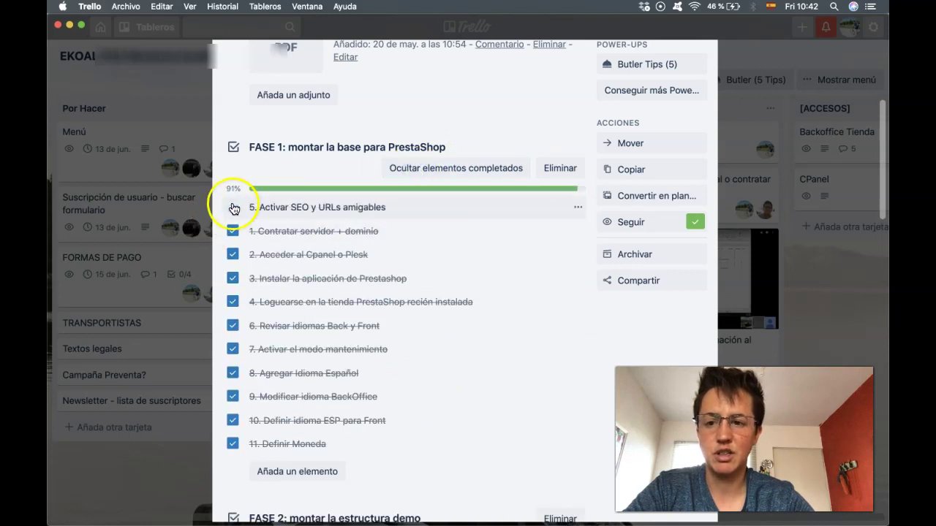
click(430, 174)
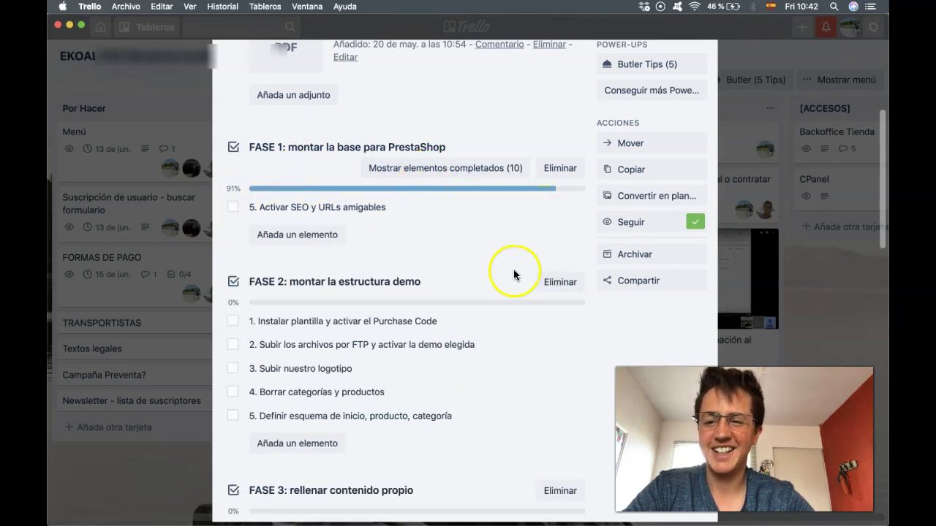
- Mark items 1 to 4 of the FASE 2: montar la estructura demo checklist as complete and hide them
scroll(512, 272, down, 2)
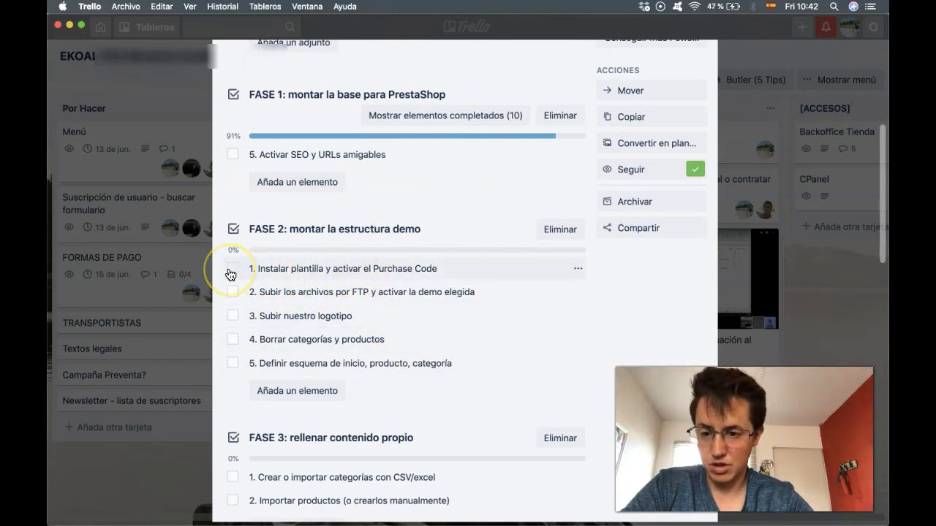
click(230, 270)
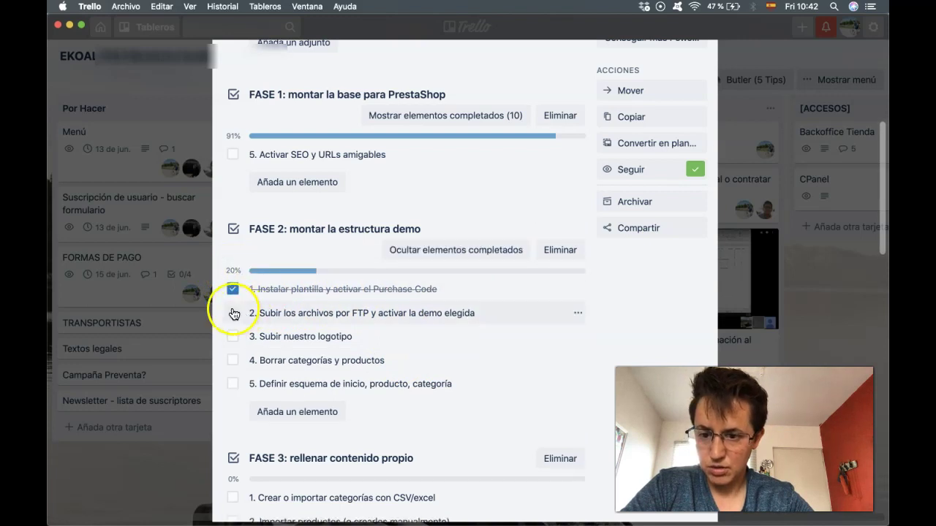
click(232, 314)
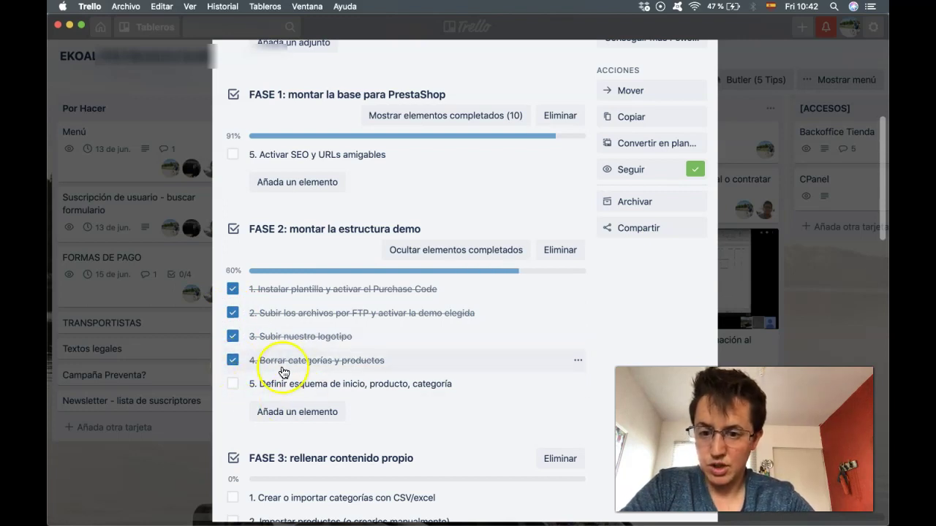
click(428, 247)
- Review the progress of the card's three phase checklists and its PDF attachment, and close the card
scroll(550, 194, down, 1)
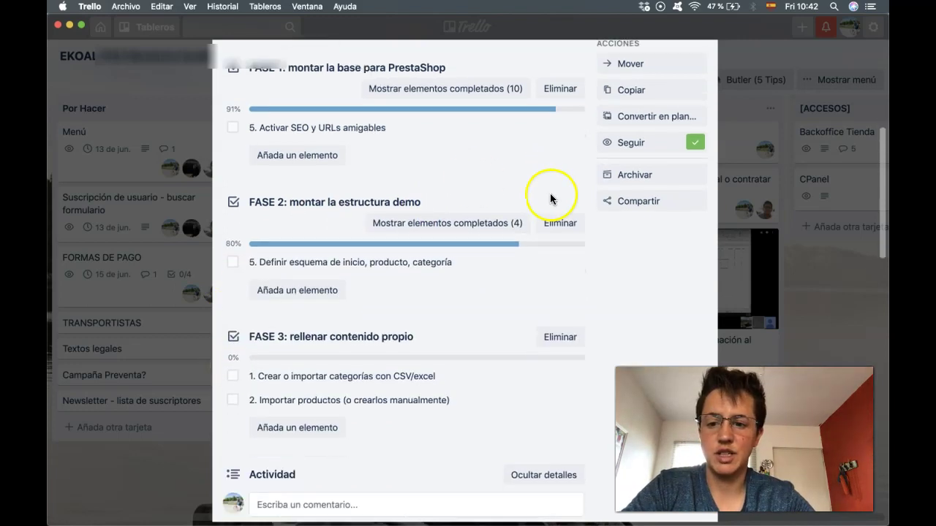
scroll(550, 193, down, 1)
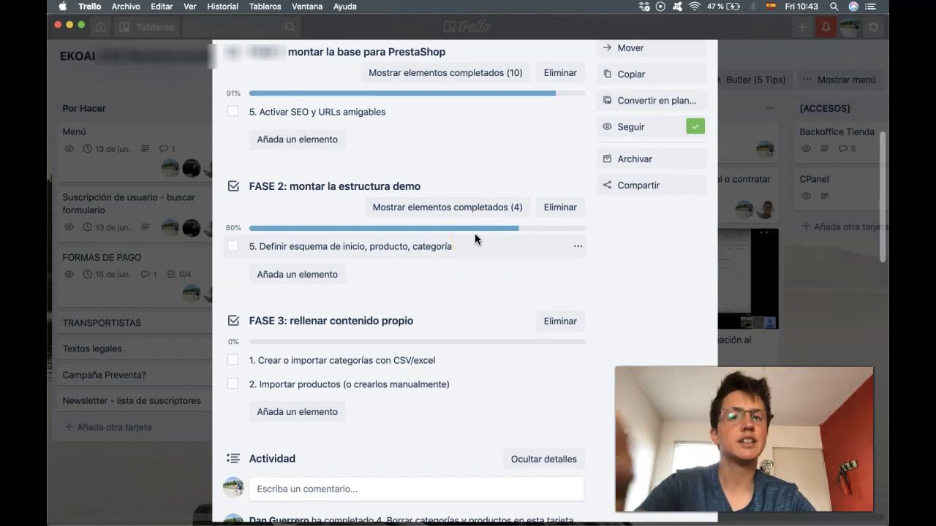
scroll(474, 238, down, 5)
scroll(402, 192, up, 7)
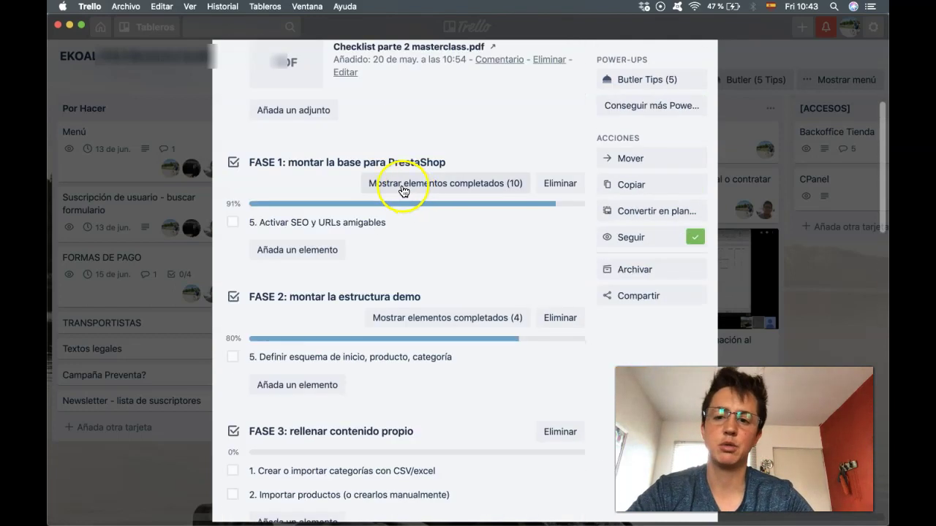
scroll(470, 303, up, 4)
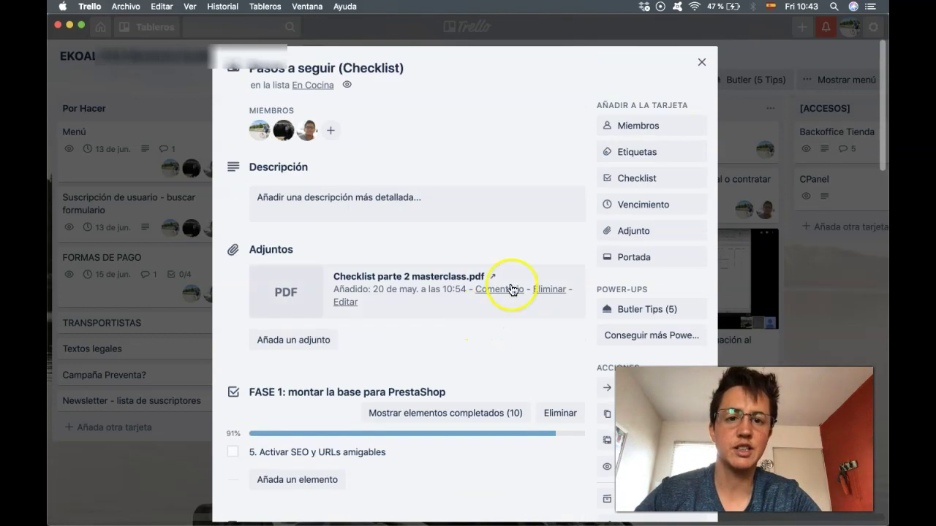
click(701, 66)
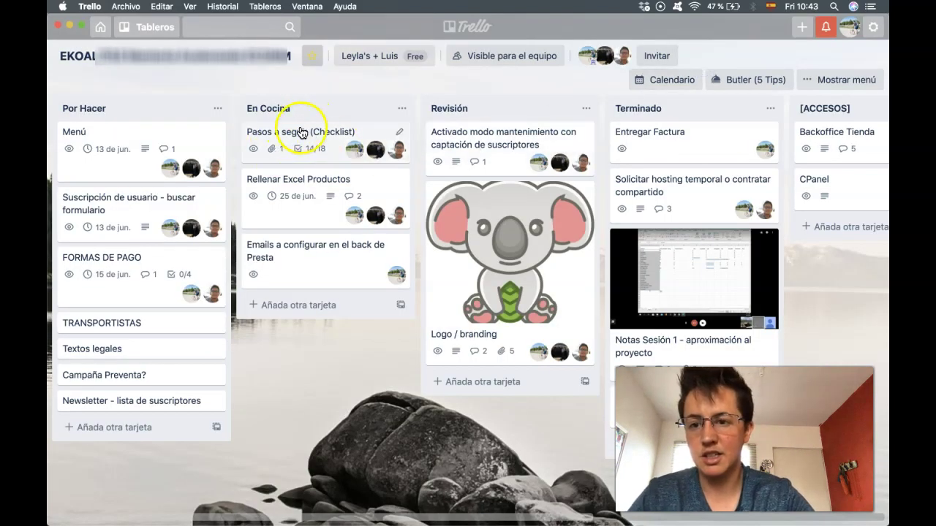
- Move Pasos a seguir (Checklist) to Terminado and back to En Cocina, and place Menú below Suscripción de usuario in Por Hacer
drag(301, 132, 636, 112)
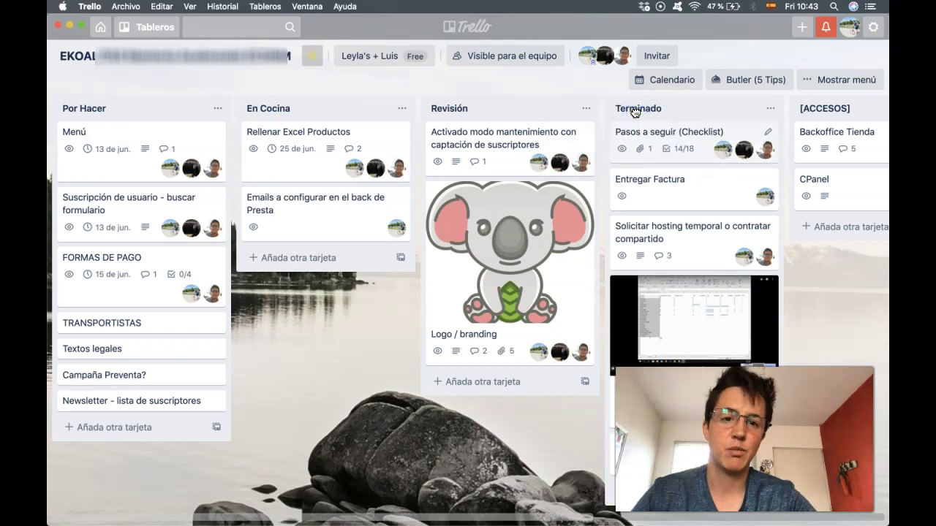
drag(144, 159, 146, 189)
drag(669, 138, 312, 119)
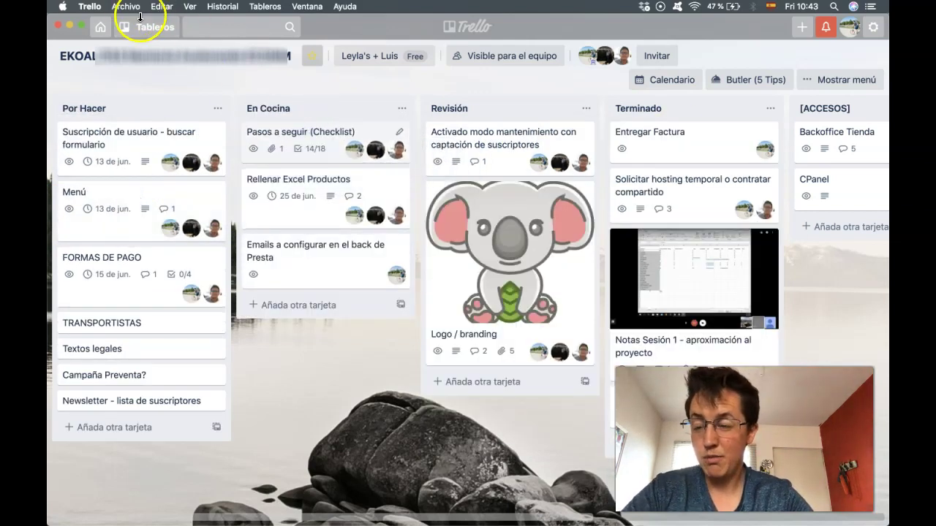
- Switch to the starred Imperio epdD board
click(163, 29)
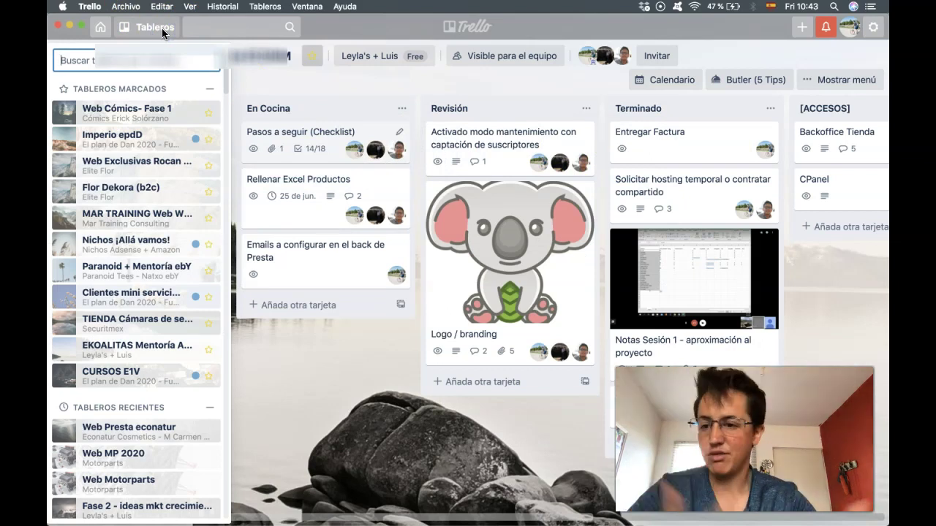
click(130, 180)
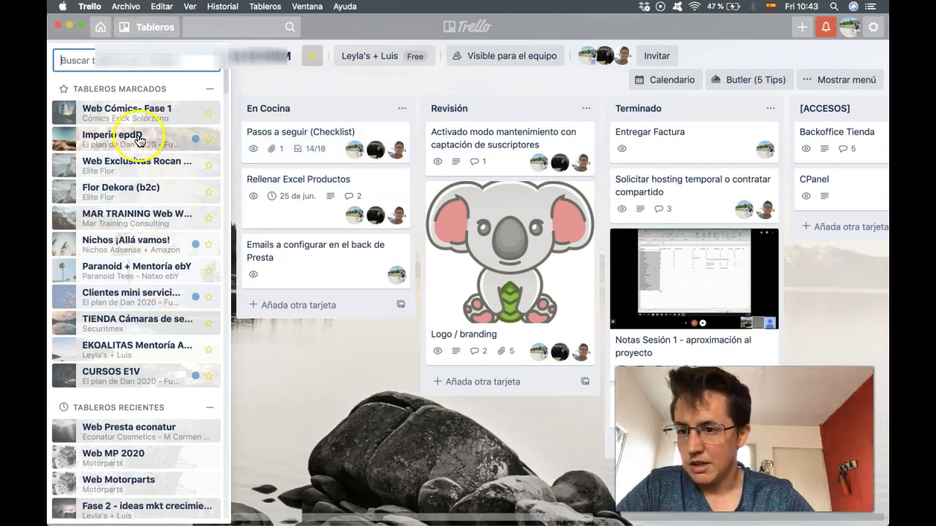
click(114, 143)
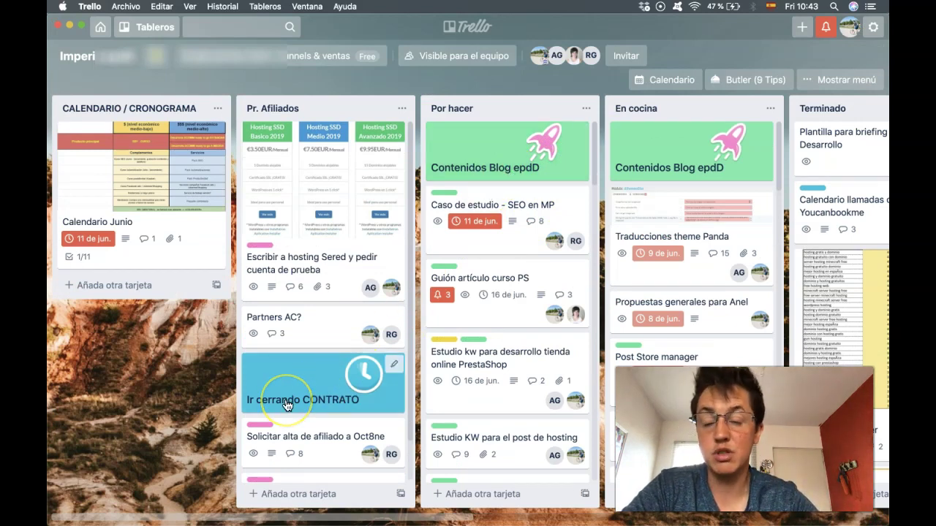
- Examine how the Pr. Afiliados and Por hacer lists are divided by coloured header cards such as Contenidos Blog epdD and Automatización y Campañas
scroll(286, 407, down, 2)
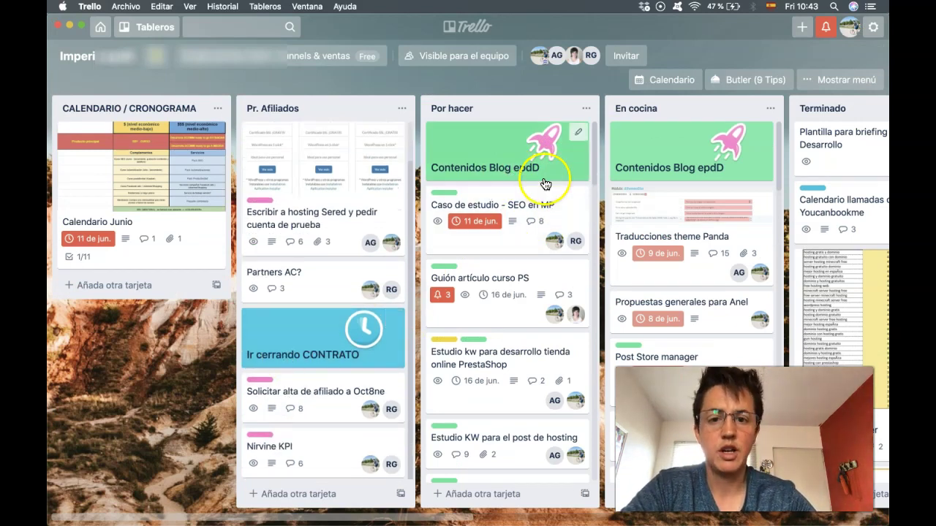
scroll(545, 183, down, 10)
scroll(518, 237, up, 3)
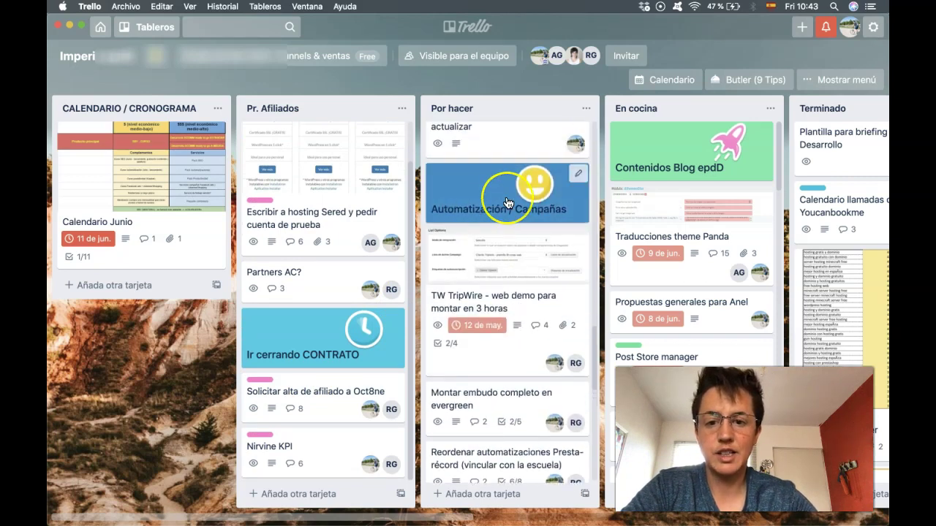
scroll(508, 203, up, 5)
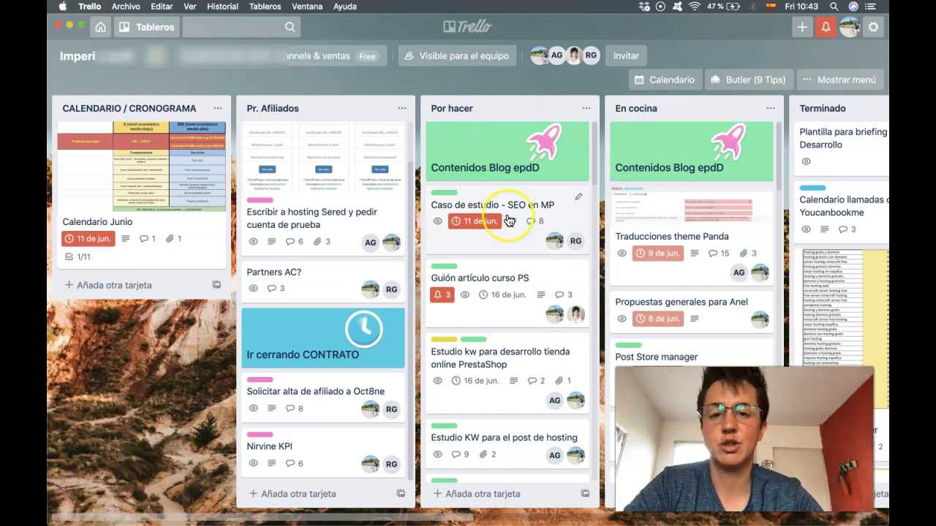
scroll(508, 217, down, 3)
scroll(507, 218, up, 3)
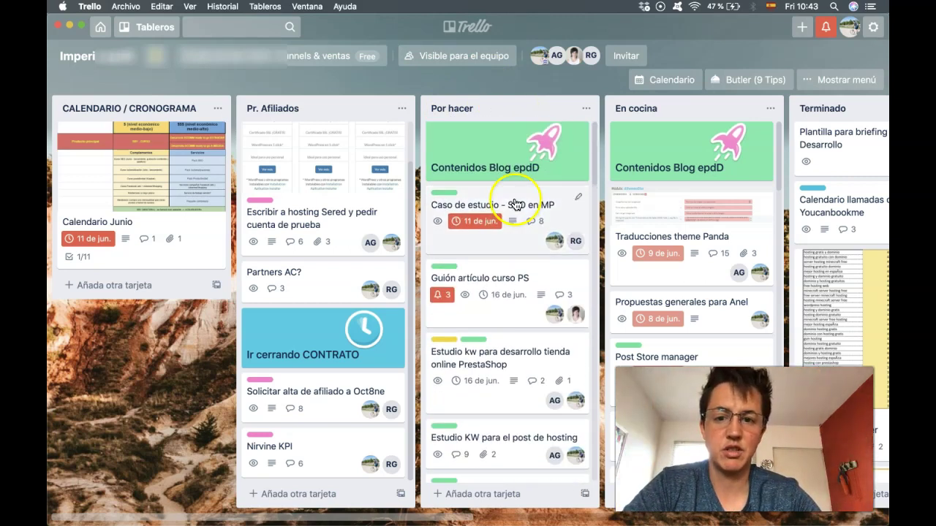
- Try the smaller cover size on the Contenidos Blog epdD header card in Por hacer, restore the full-size cover, and close the card
click(481, 147)
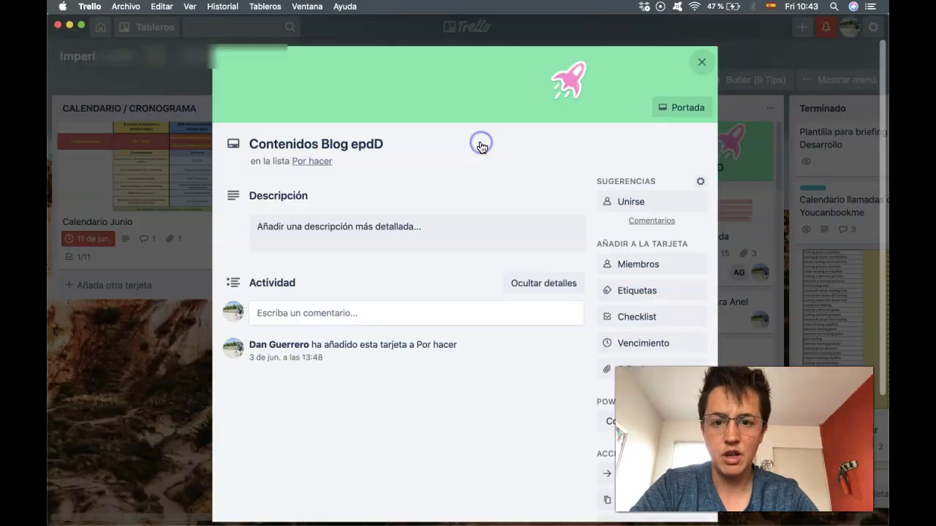
click(682, 110)
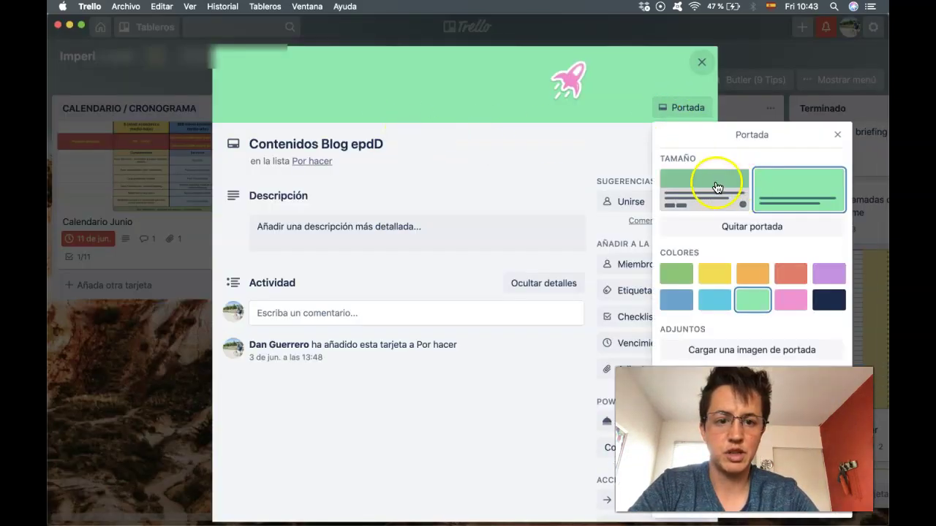
click(794, 193)
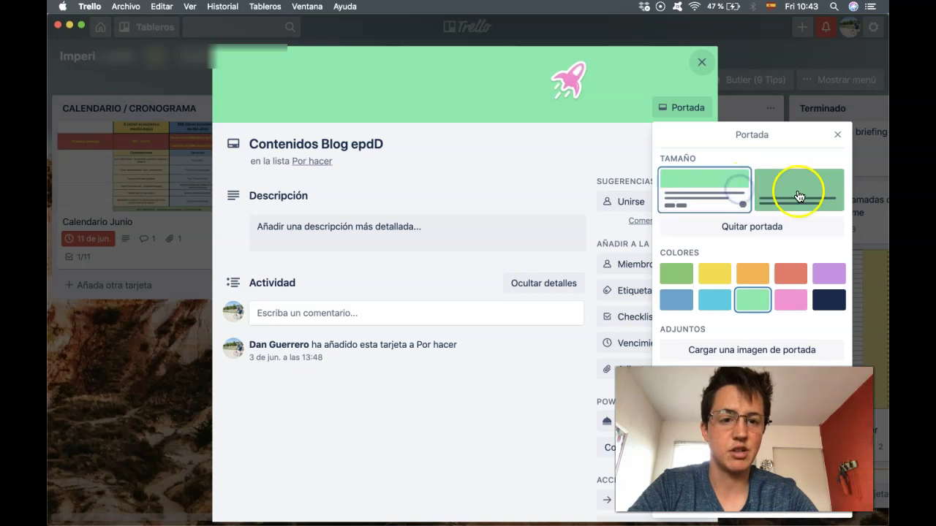
click(561, 140)
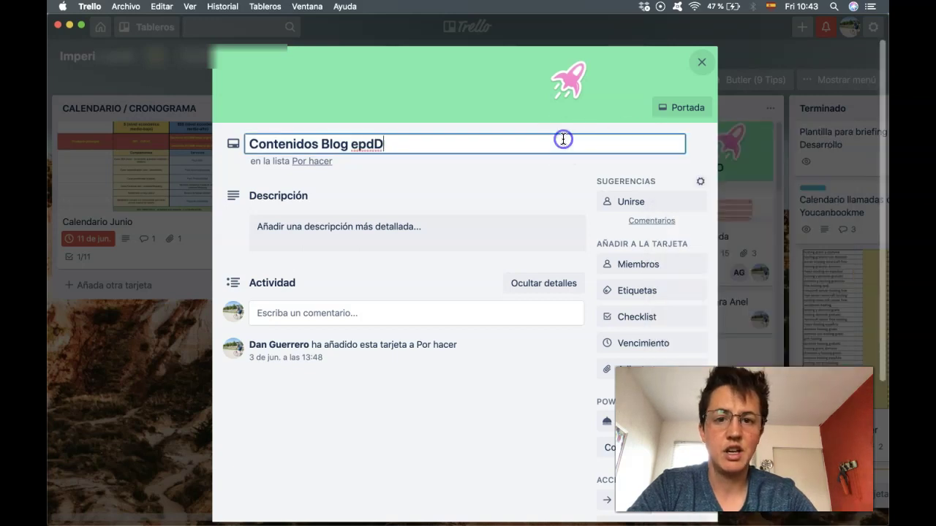
click(701, 62)
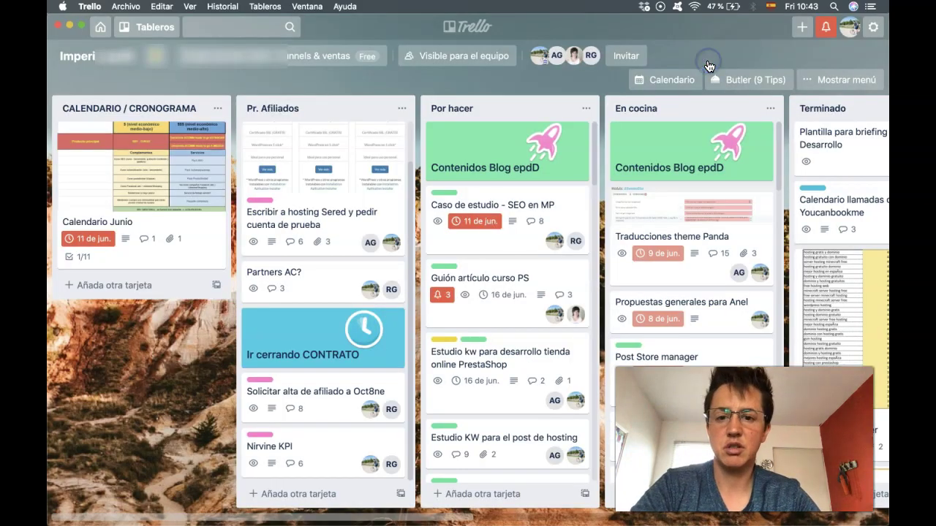
- Review the available labels and cover options of the Contenidos Blog epdD header card, and close the card
click(518, 171)
click(647, 289)
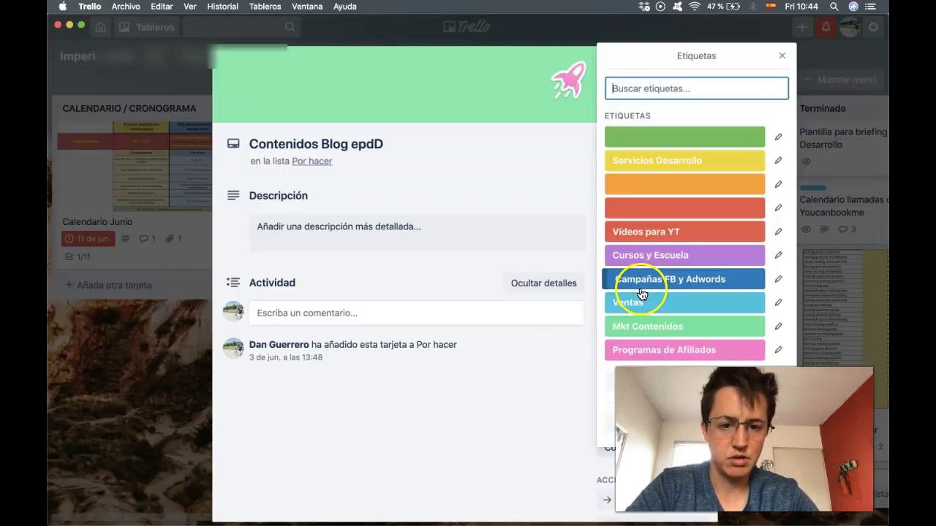
click(536, 168)
click(666, 108)
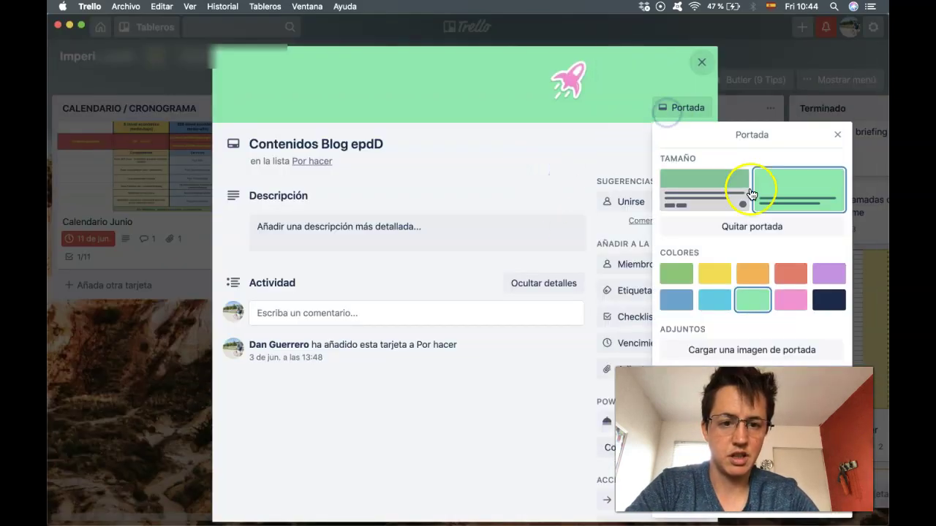
click(554, 177)
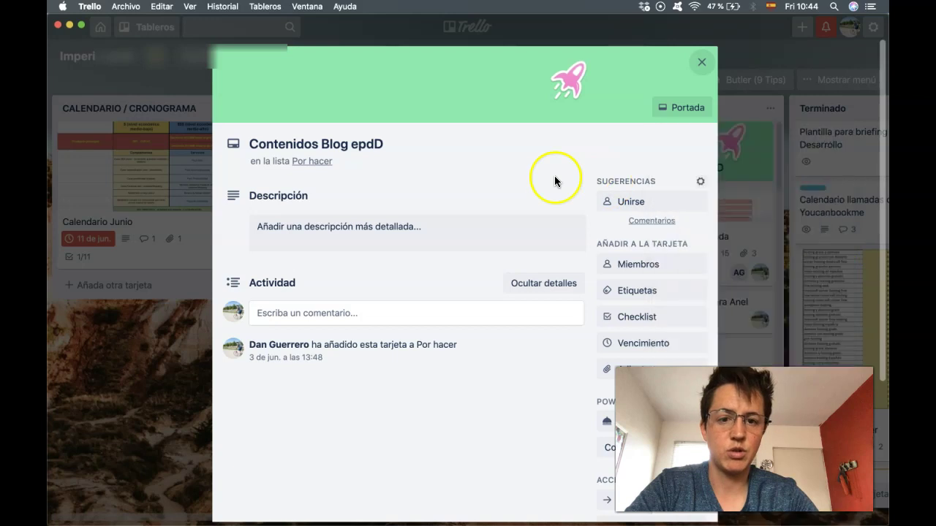
click(702, 62)
- Examine how Por hacer is grouped under Landings de Venta, Automatización / Campañas and Proyectos Internos - Nichos, and look through the cards in En cocina
scroll(478, 278, down, 4)
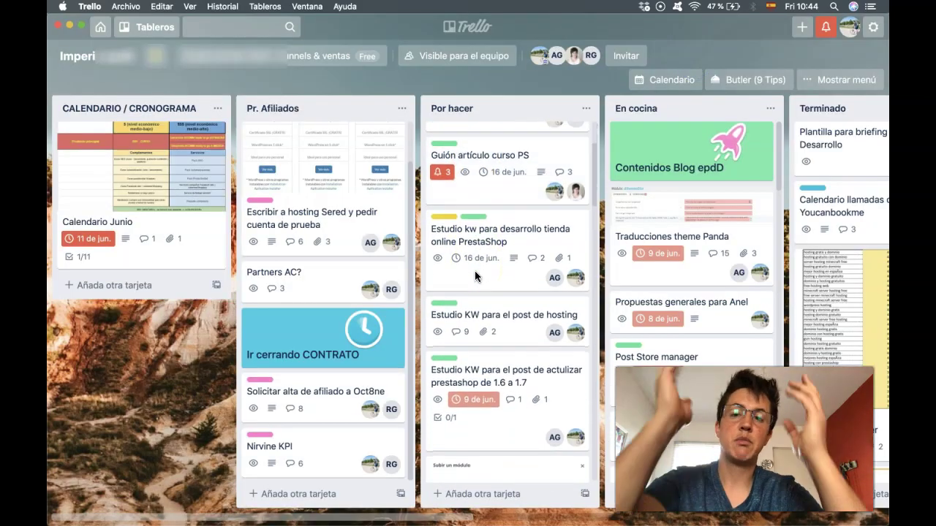
scroll(475, 276, down, 6)
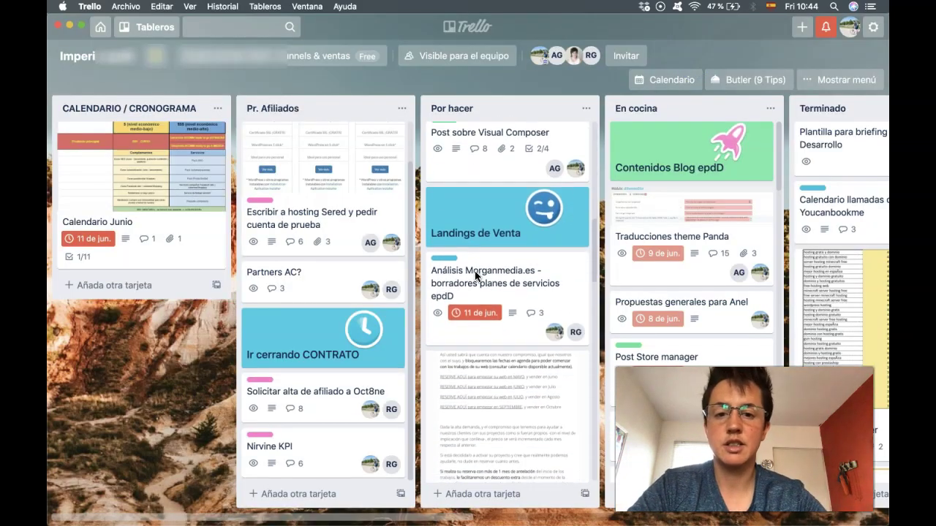
scroll(475, 276, down, 3)
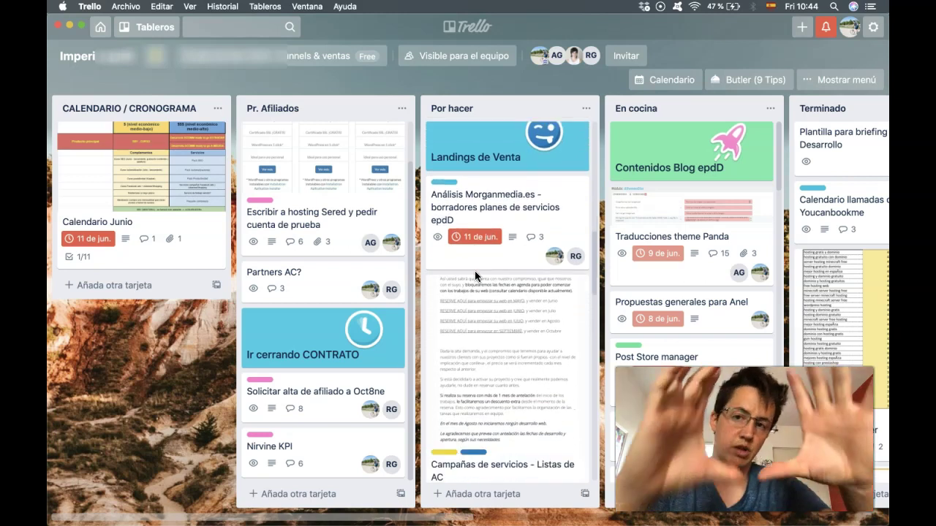
scroll(475, 276, down, 10)
scroll(475, 276, down, 15)
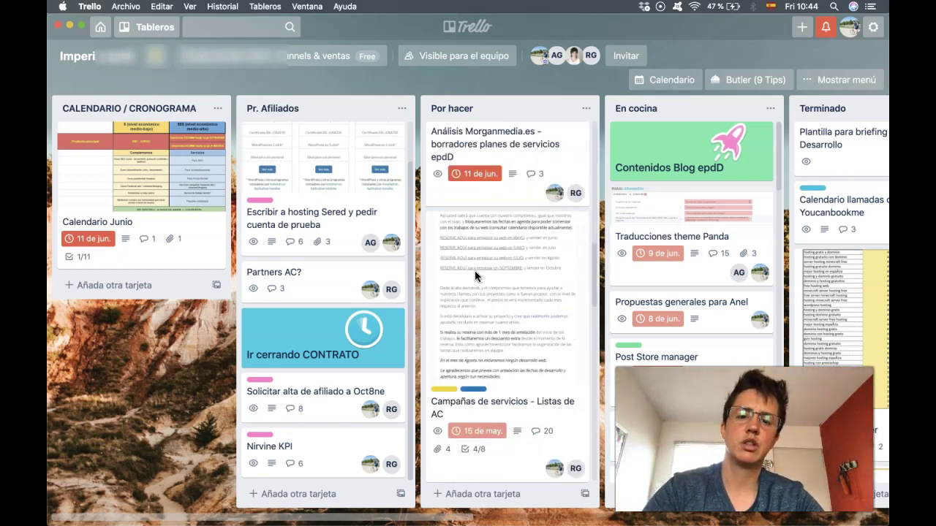
click(516, 190)
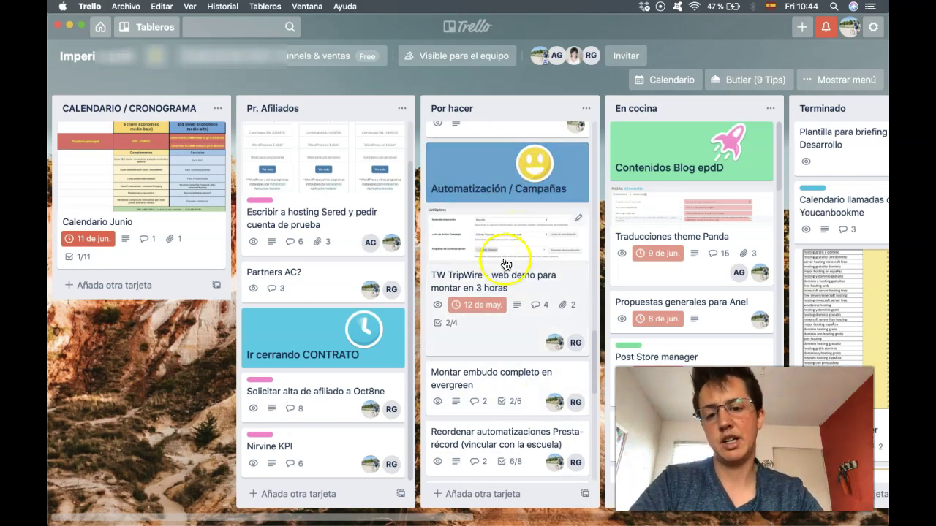
scroll(509, 276, down, 2)
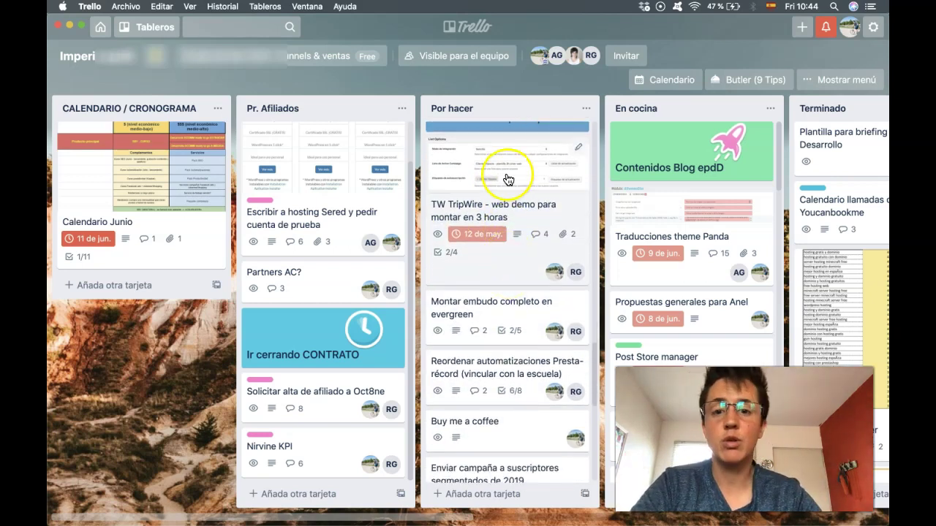
scroll(508, 292, down, 5)
scroll(509, 307, down, 2)
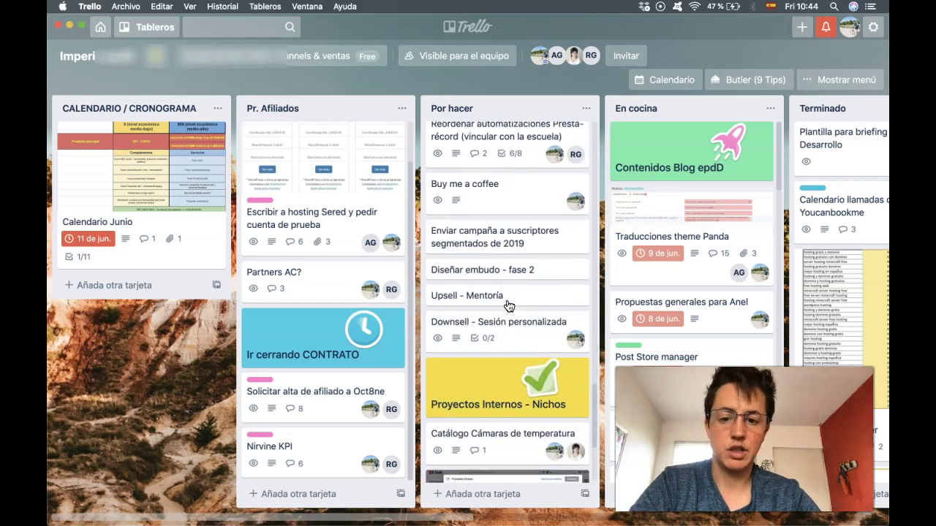
scroll(509, 306, down, 5)
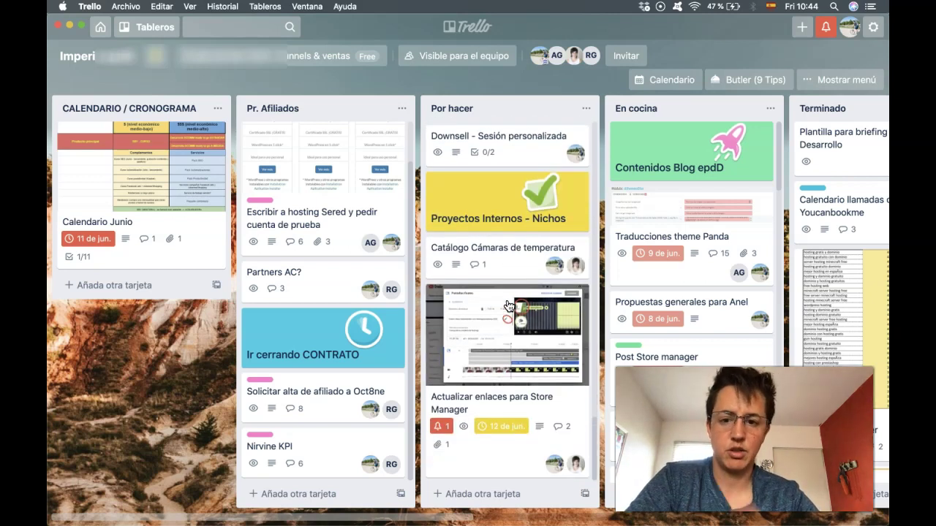
scroll(685, 209, down, 10)
scroll(684, 204, up, 5)
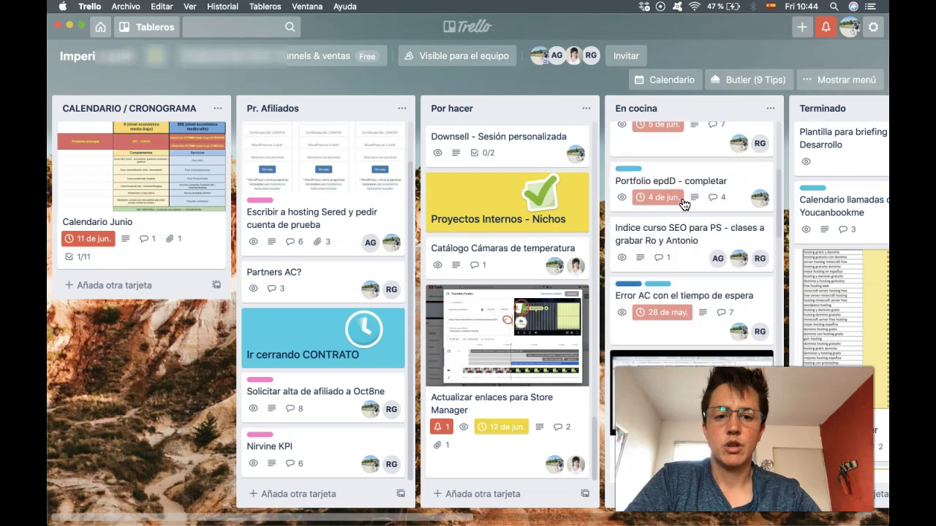
scroll(685, 204, up, 5)
scroll(538, 217, up, 7)
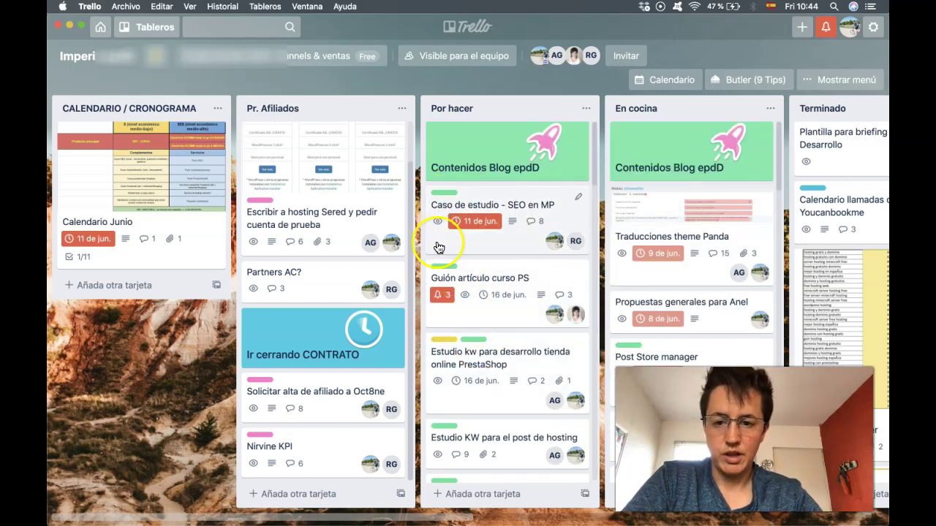
- Check the label on Caso de estudio - SEO en MP, and read the description and comment history of Guión artículo curso PS
click(480, 196)
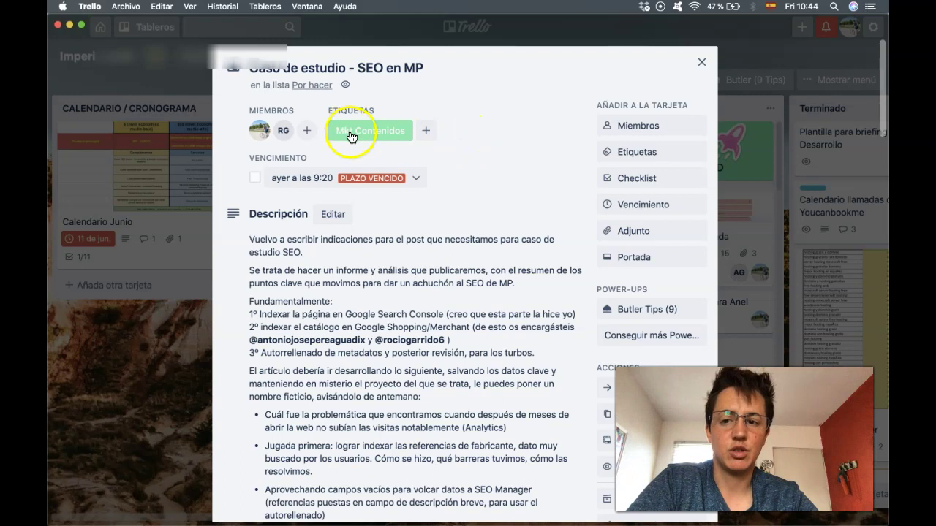
click(704, 60)
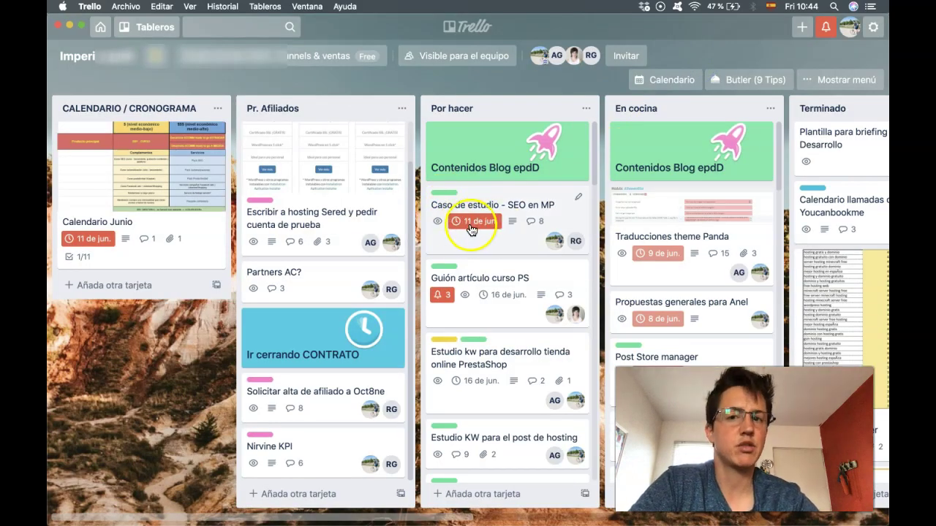
click(472, 313)
scroll(410, 411, down, 2)
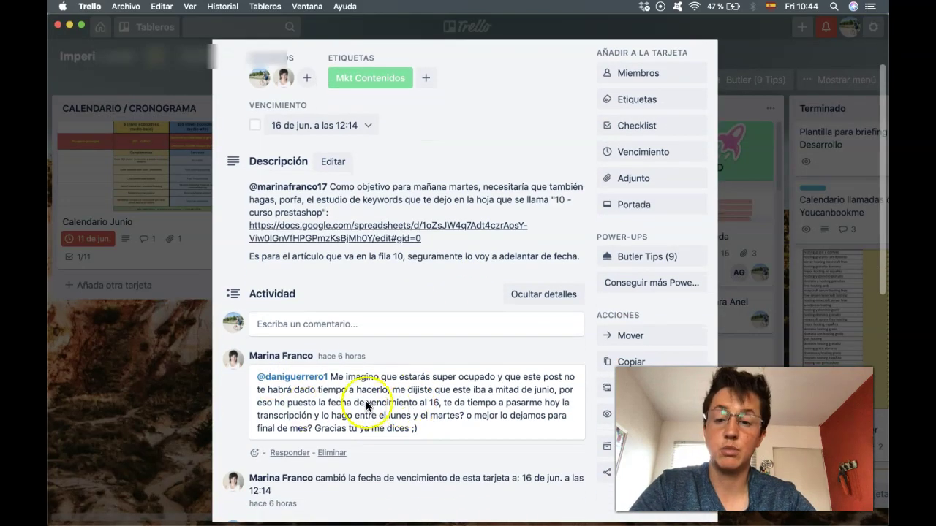
scroll(431, 384, down, 10)
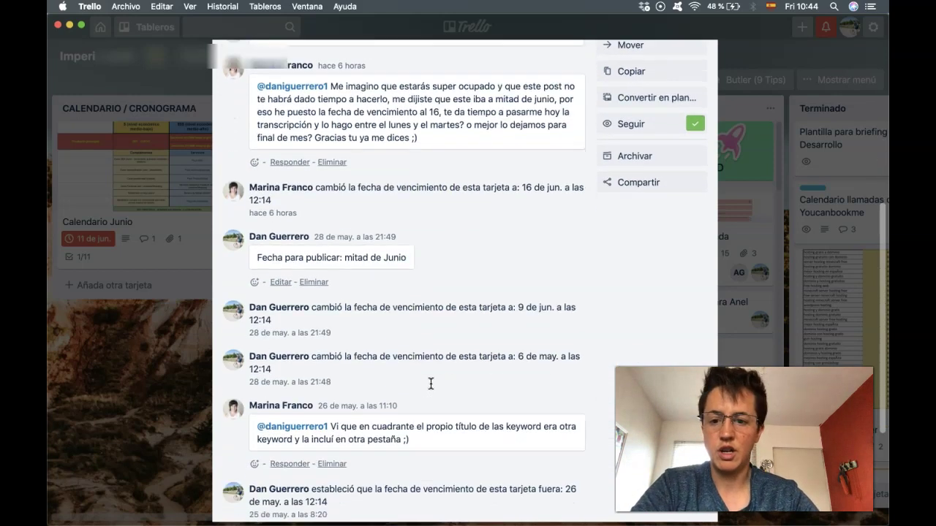
scroll(395, 384, up, 3)
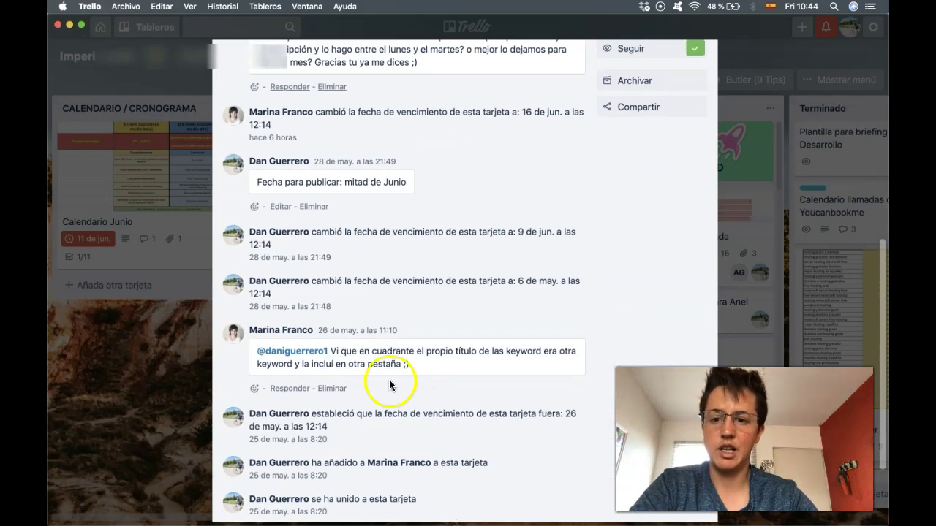
scroll(369, 340, up, 4)
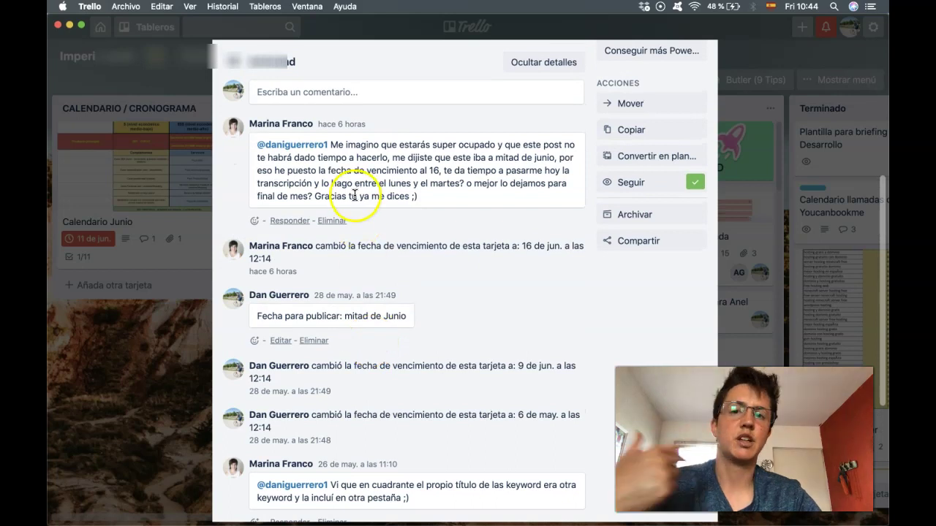
scroll(395, 147, up, 8)
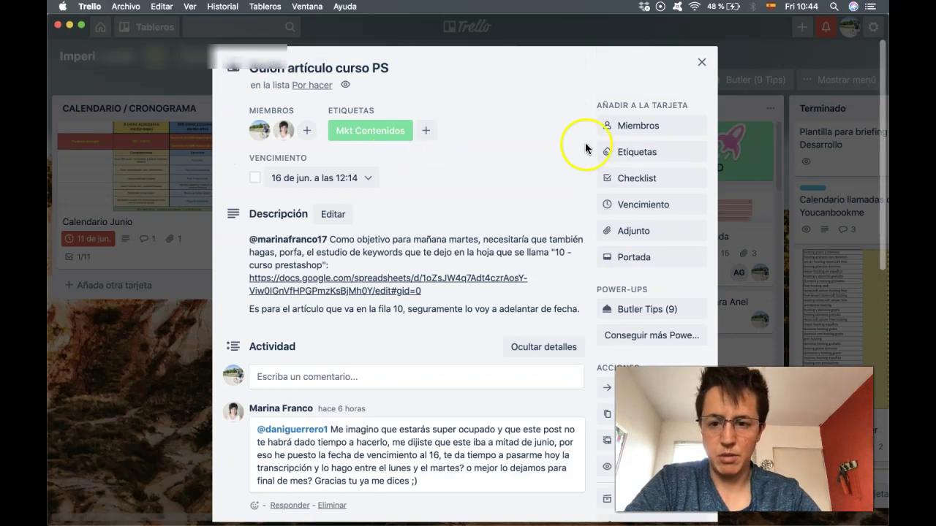
click(701, 63)
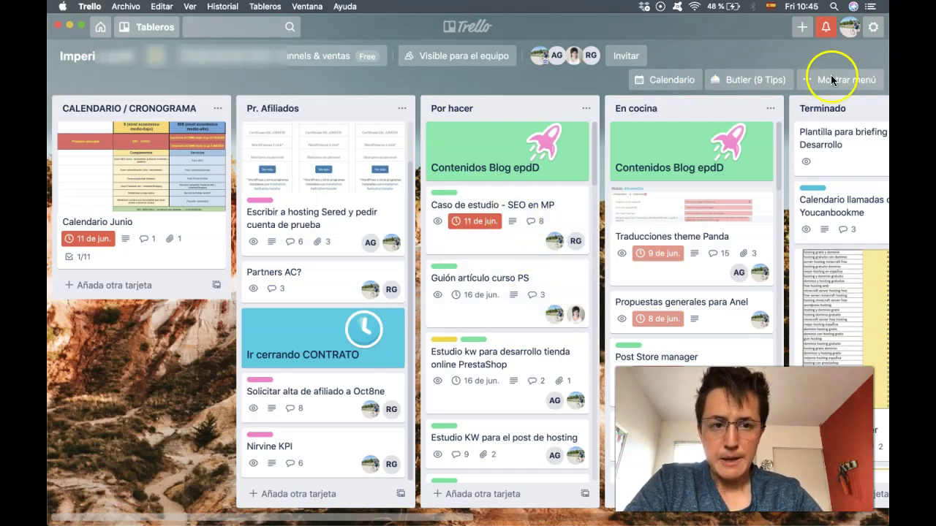
- Review the notifications for mentions, attachments and due date reminders across the boards
click(824, 28)
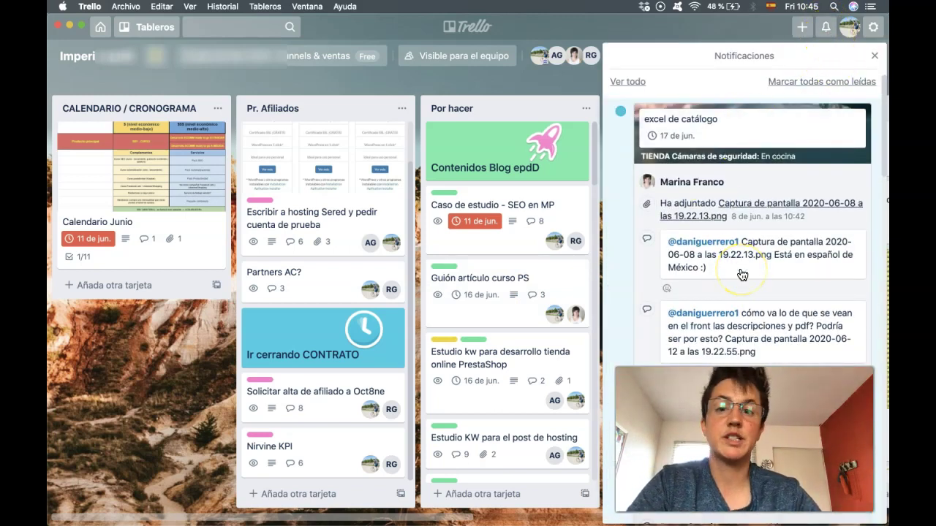
scroll(742, 274, down, 6)
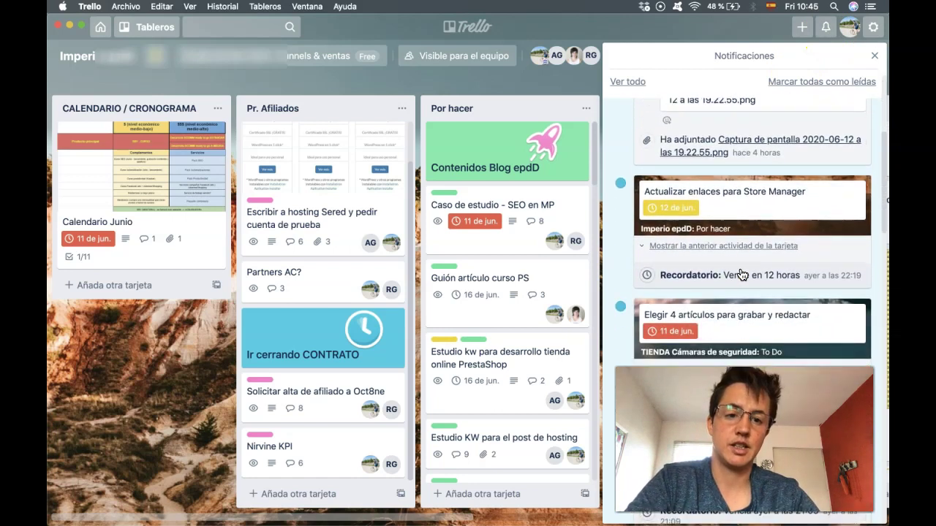
click(720, 180)
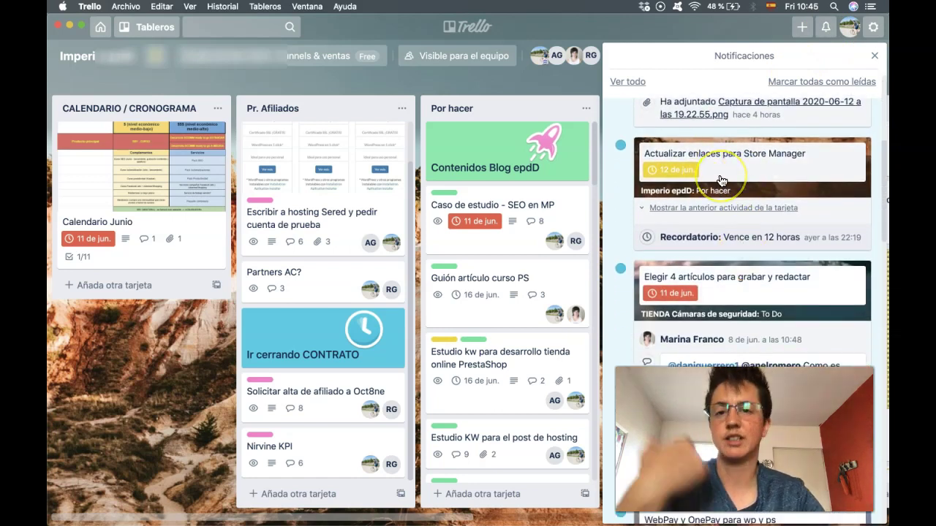
scroll(738, 205, down, 5)
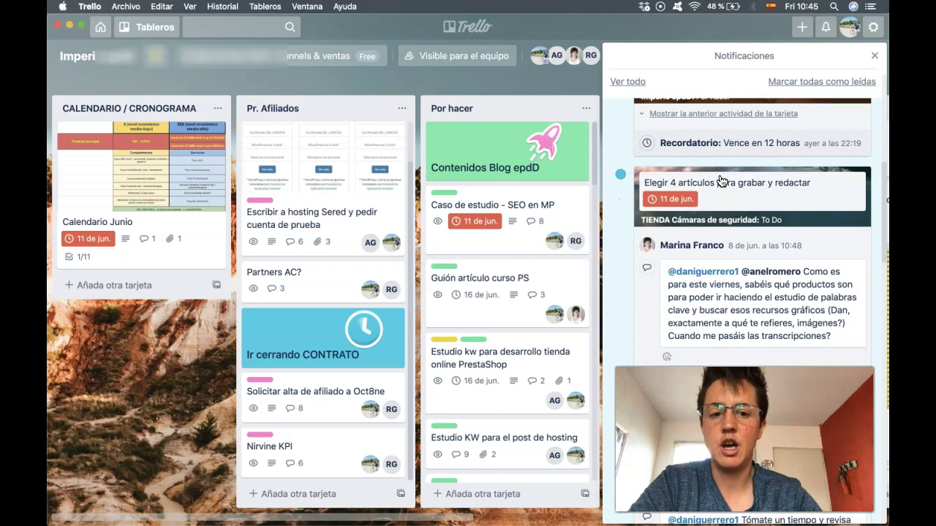
click(755, 226)
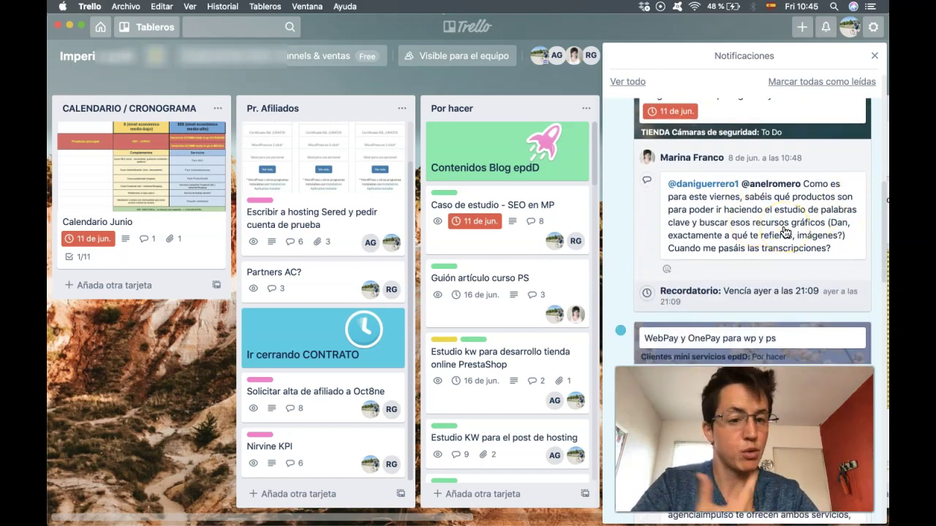
scroll(779, 233, down, 2)
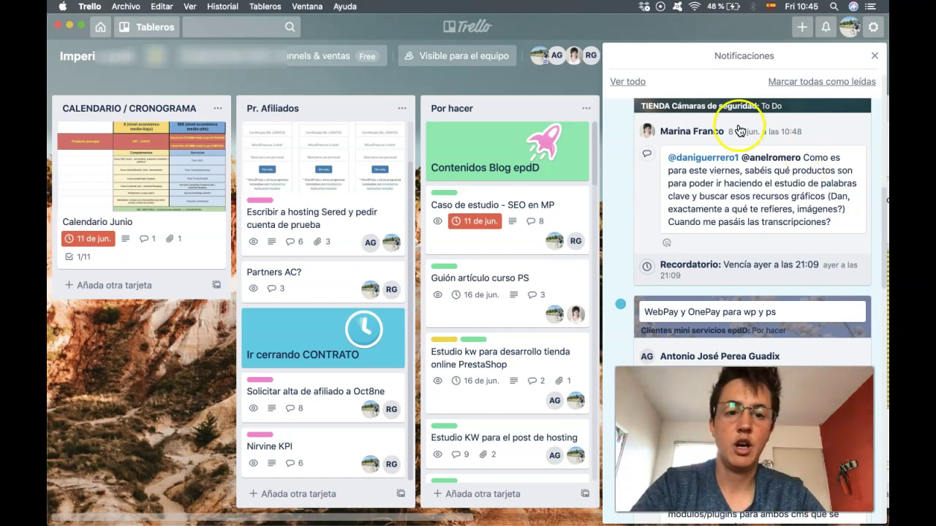
- Open the Elegir 4 artículos para grabar y redactar card from its notification, remove its due date, and close the card
click(749, 199)
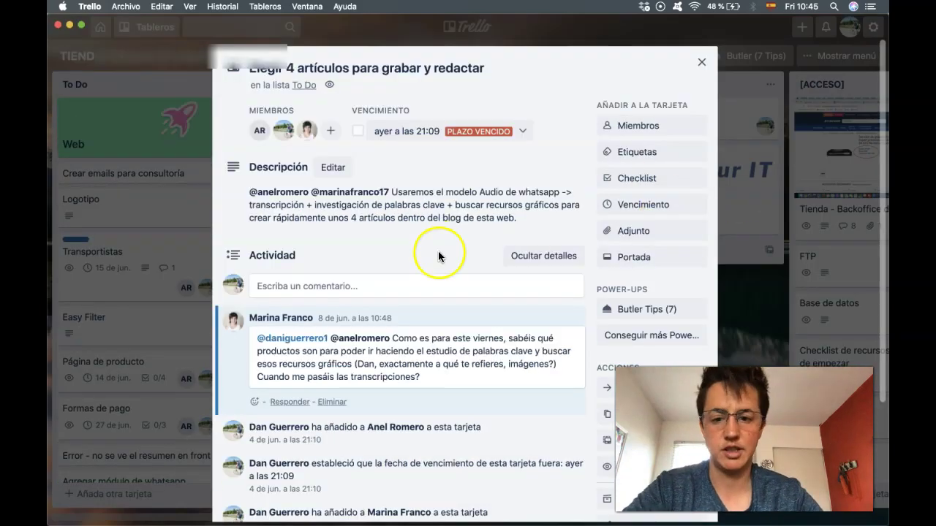
scroll(439, 256, down, 2)
scroll(436, 255, up, 2)
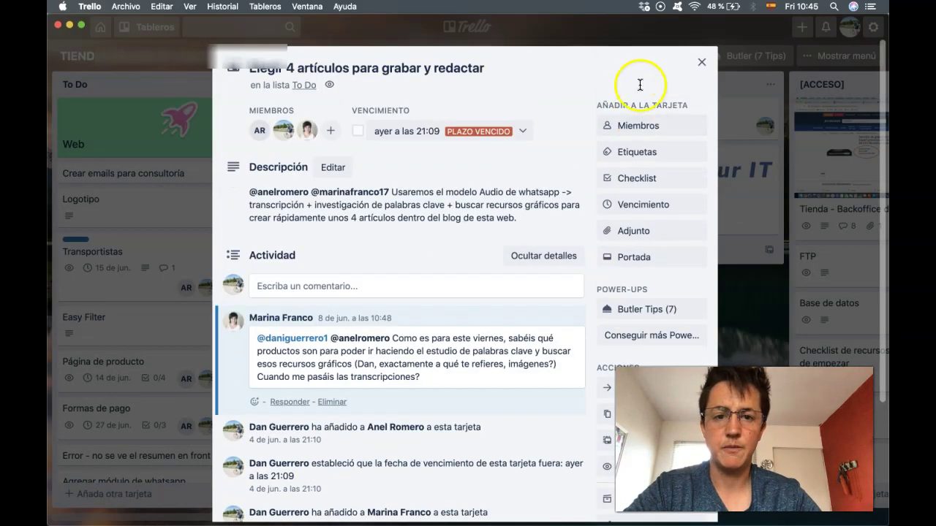
click(515, 133)
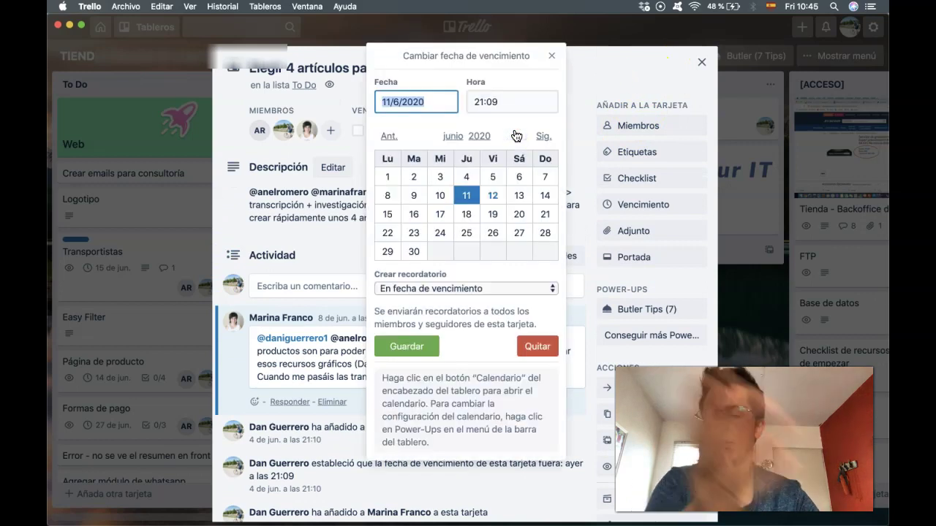
click(537, 349)
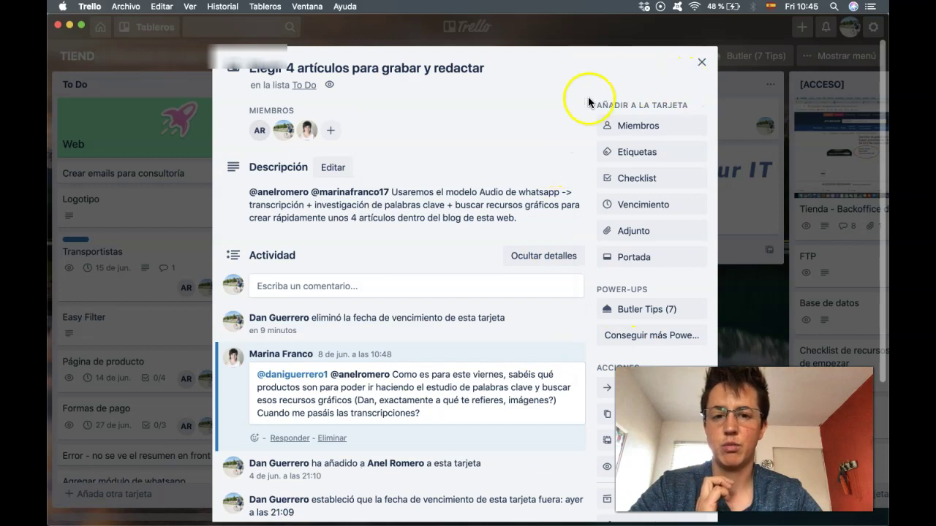
click(701, 62)
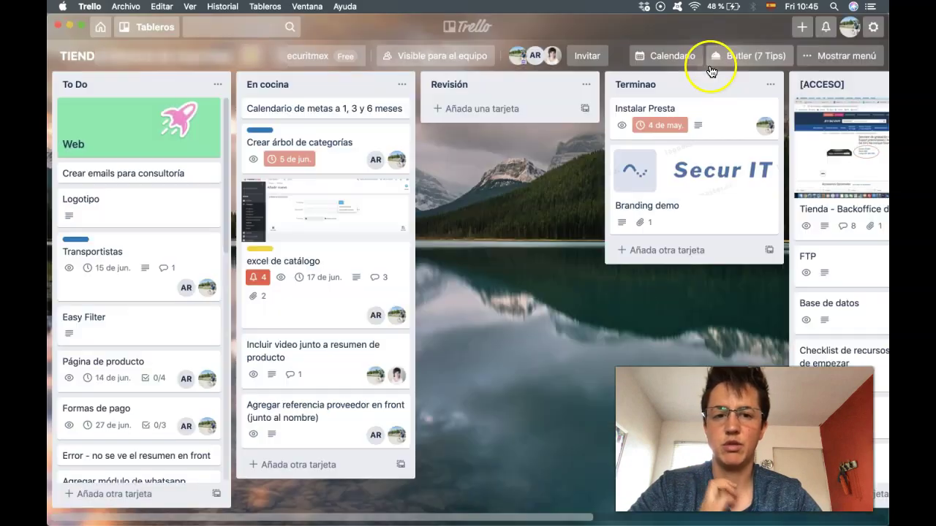
- Review the notifications again, including the mentions and attachment on the excel de catálogo card, and close them
click(819, 30)
scroll(731, 241, down, 10)
scroll(760, 234, up, 10)
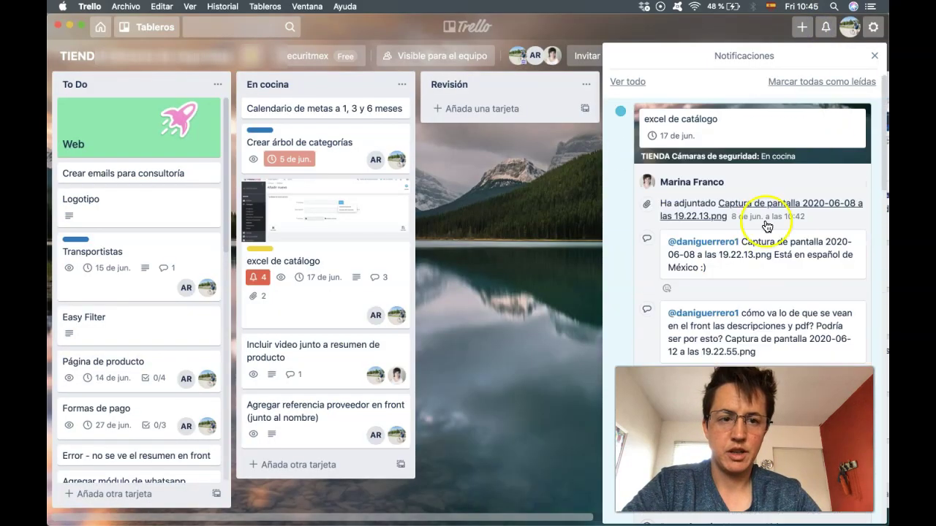
click(875, 56)
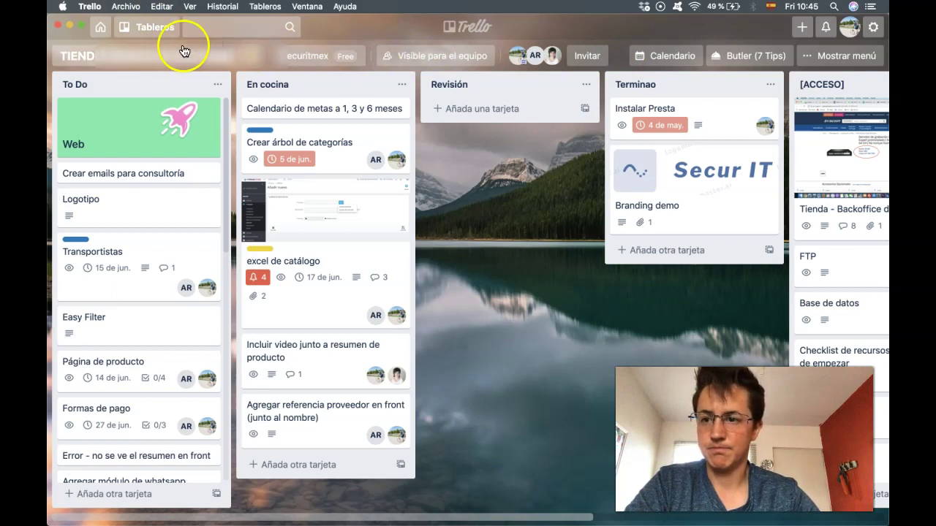
- View the Securitmex team page, and look through the upcoming and highlighted activity on the Inicio page
click(304, 57)
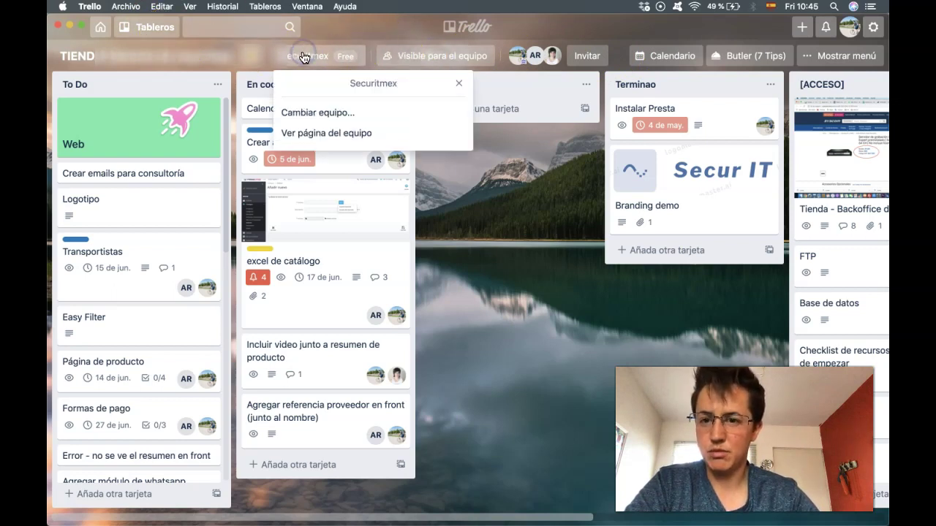
click(307, 132)
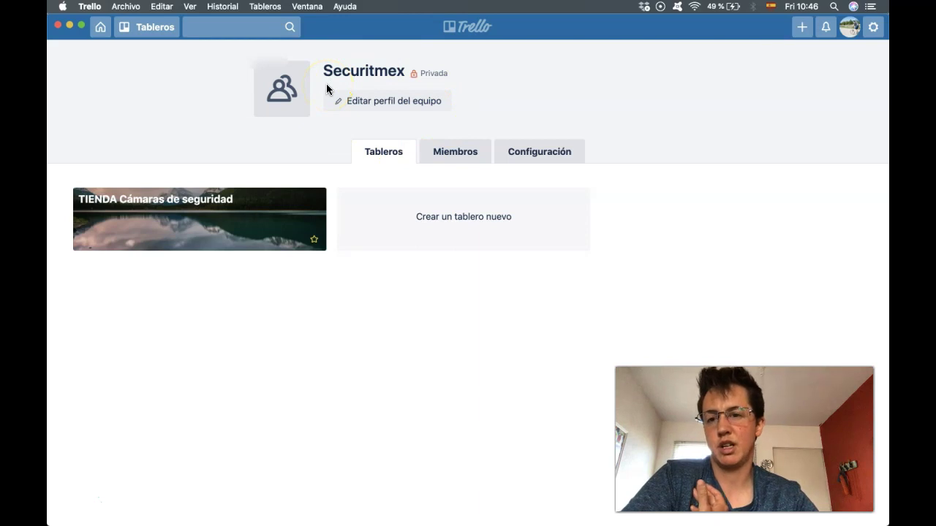
click(99, 30)
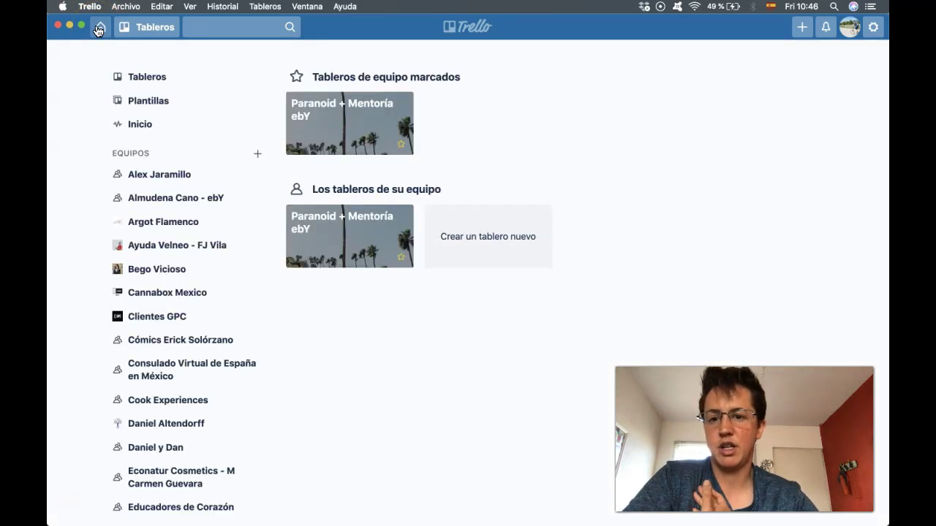
click(141, 127)
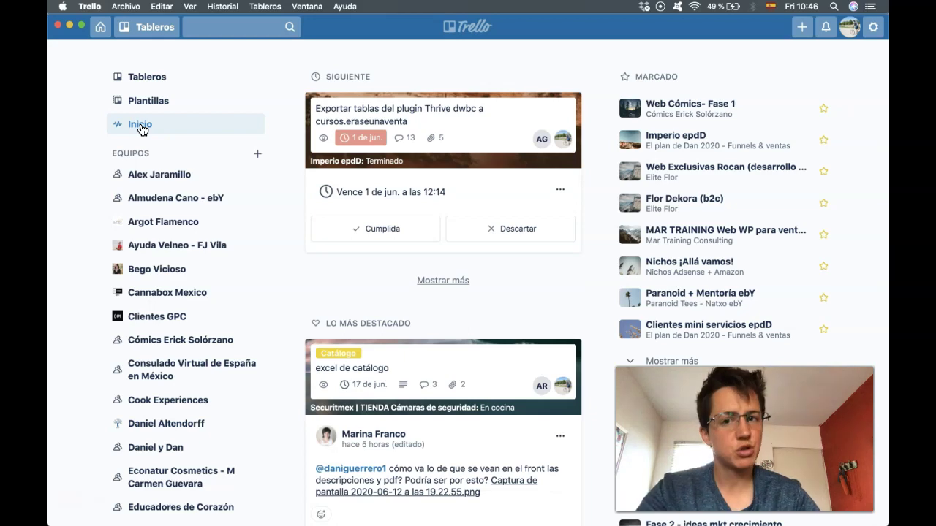
scroll(183, 324, down, 10)
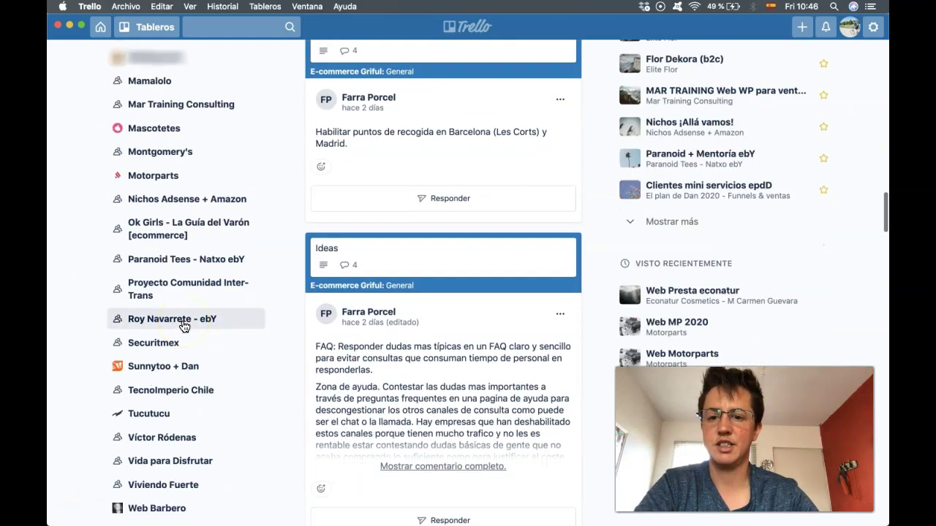
scroll(244, 324, up, 10)
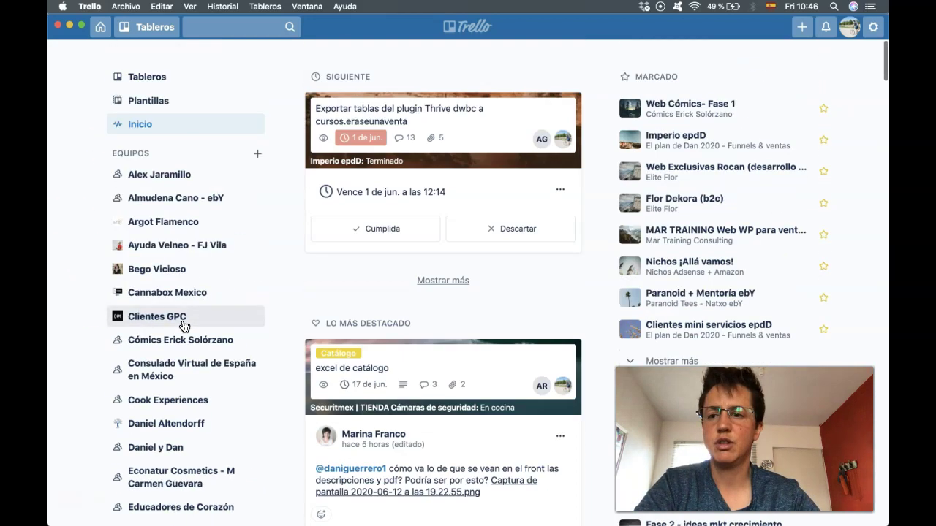
- Look through the Tableros overview of starred, recently viewed, personal and team boards
click(153, 78)
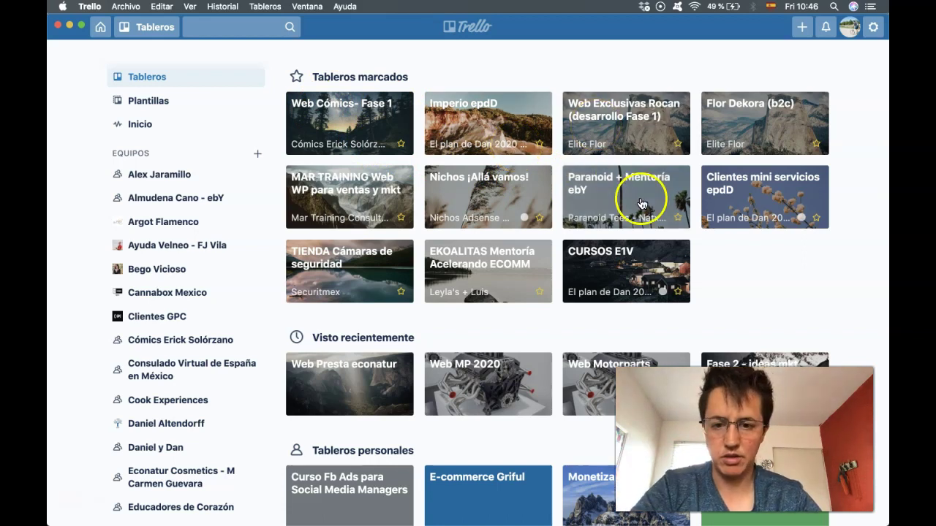
scroll(528, 394, down, 1)
scroll(529, 393, down, 20)
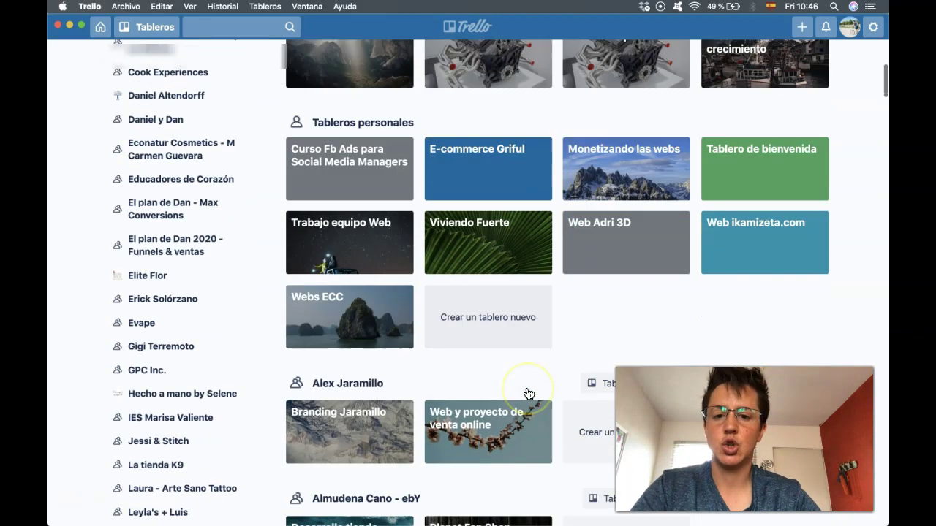
scroll(351, 171, down, 1)
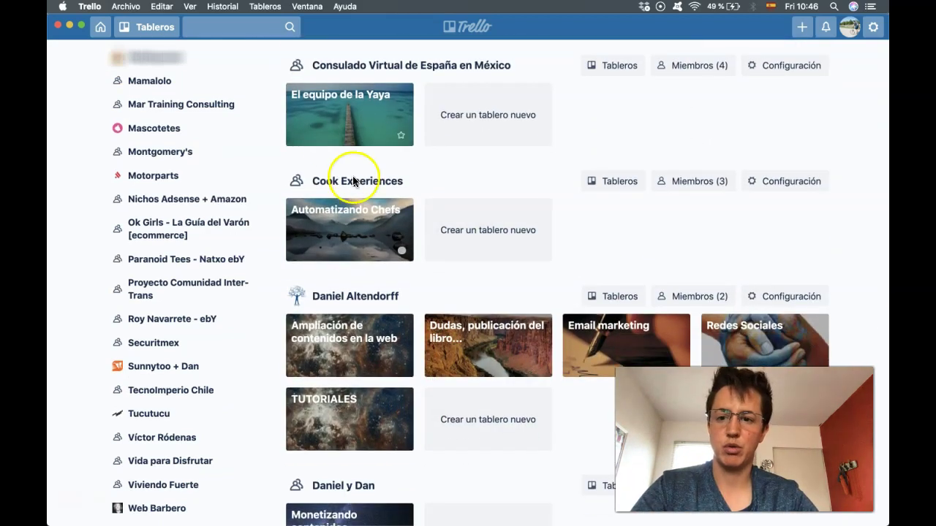
scroll(300, 300, down, 12)
scroll(321, 370, up, 20)
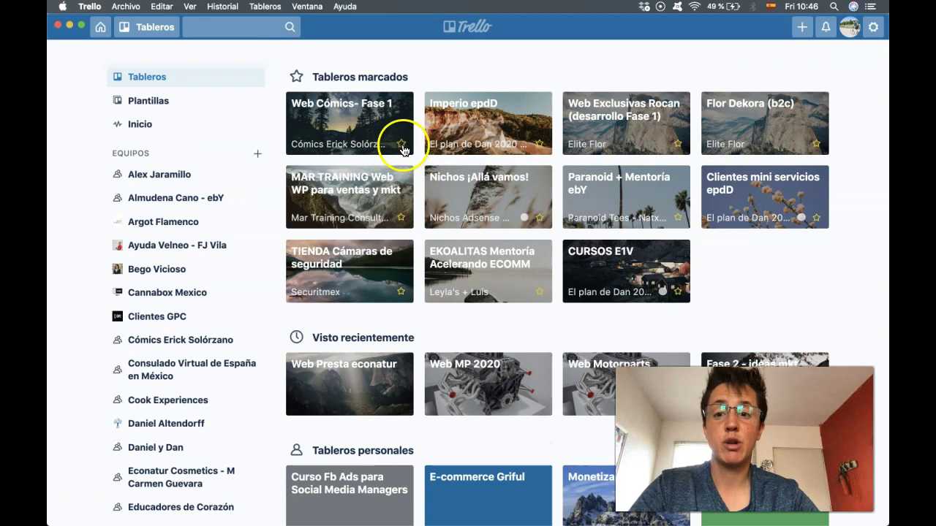
- Look through the quick-access list of starred, recent, personal and team boards, and close it
click(150, 28)
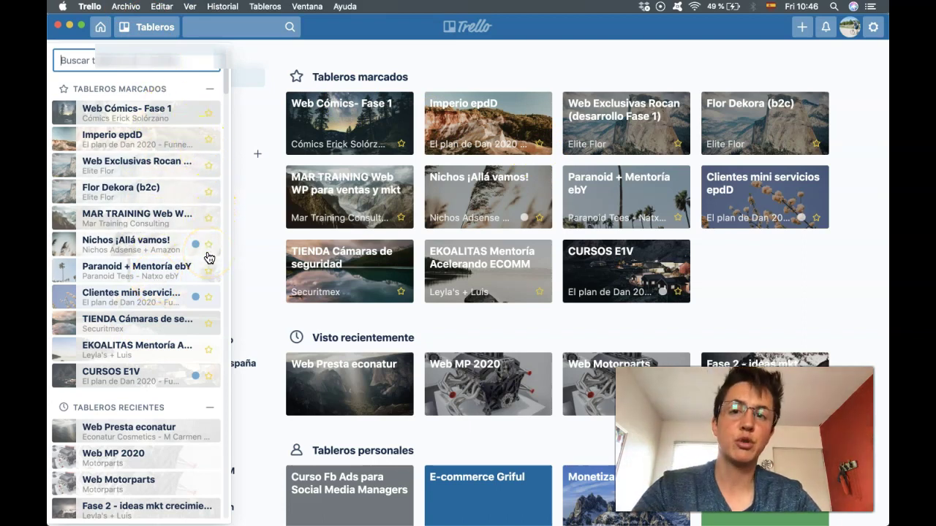
scroll(208, 258, down, 3)
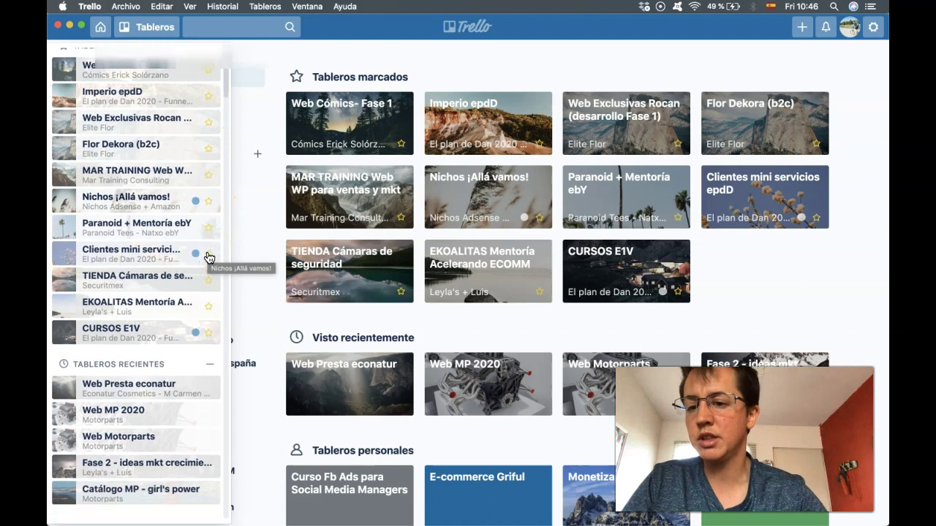
scroll(162, 333, down, 14)
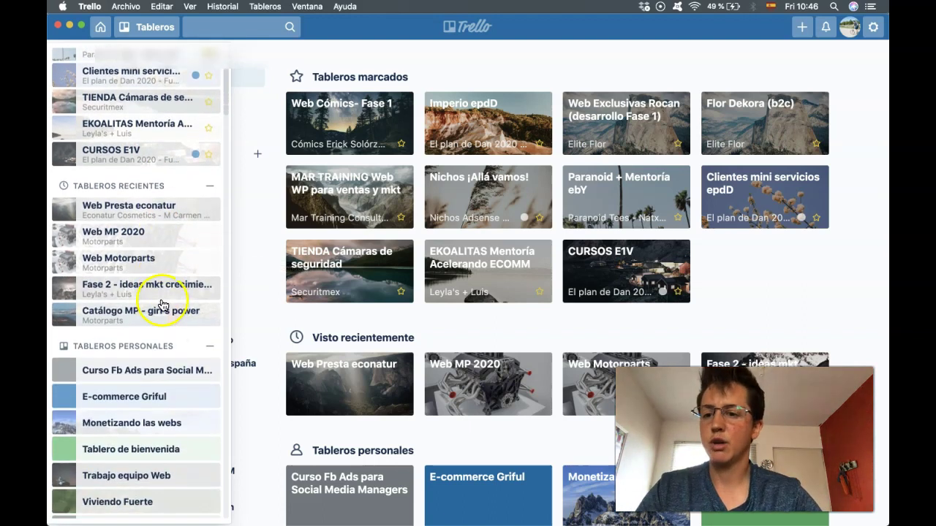
scroll(174, 394, down, 1)
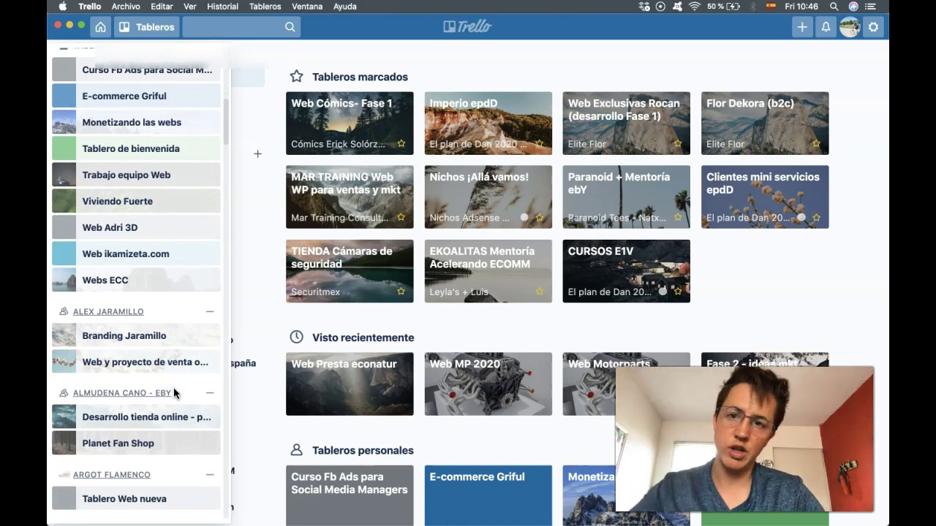
scroll(174, 394, up, 18)
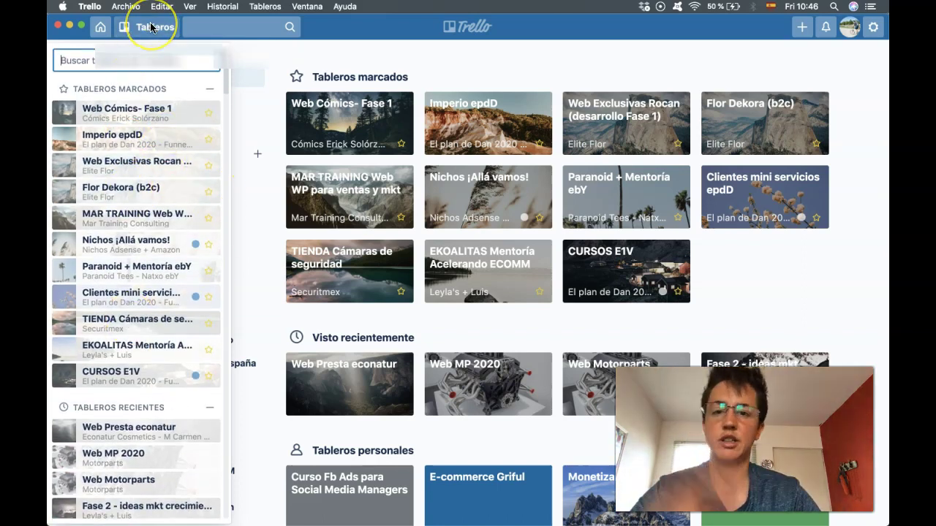
click(265, 92)
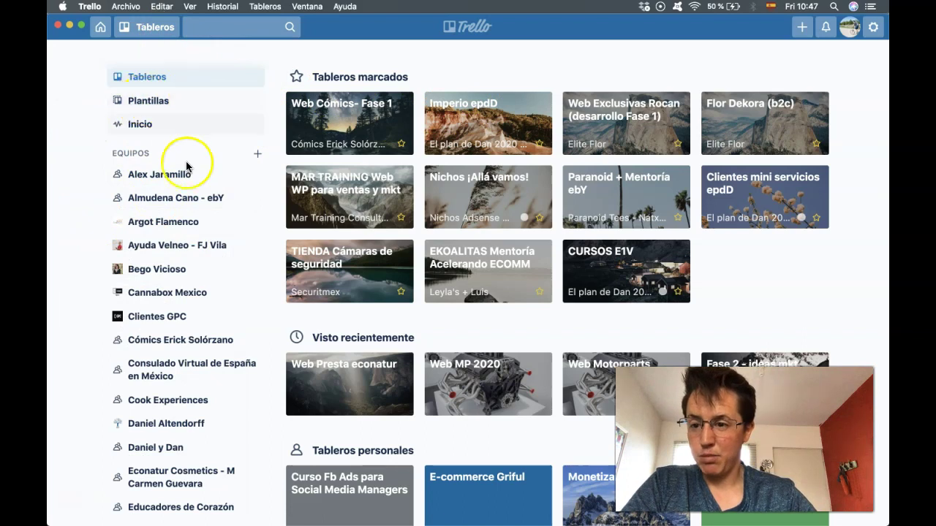
- Show the boards of the El plan de Dan 2020 - Funnels & ventas team and open CURSOS E1V
scroll(168, 325, down, 4)
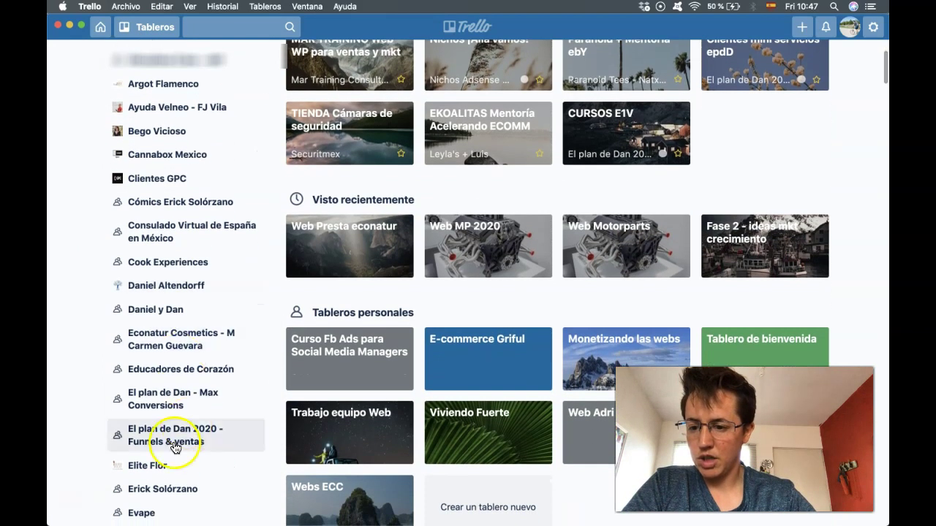
click(176, 449)
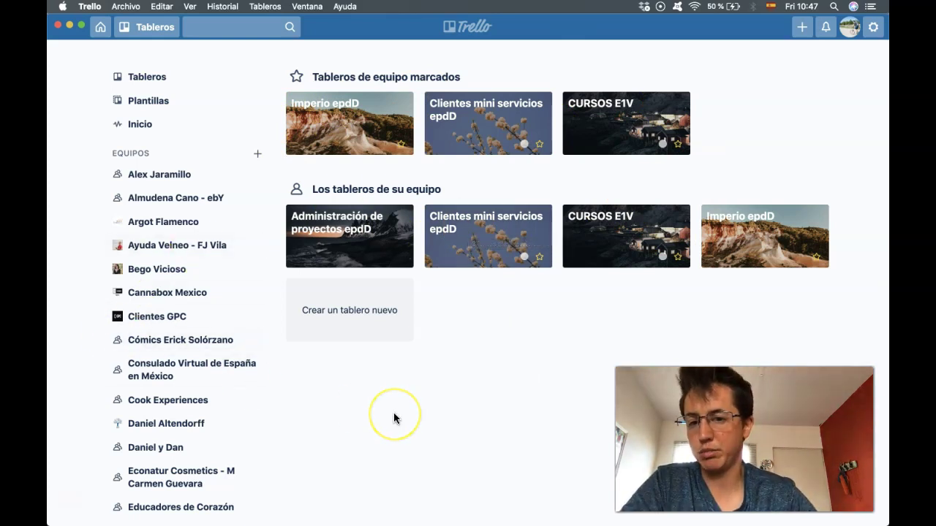
click(299, 187)
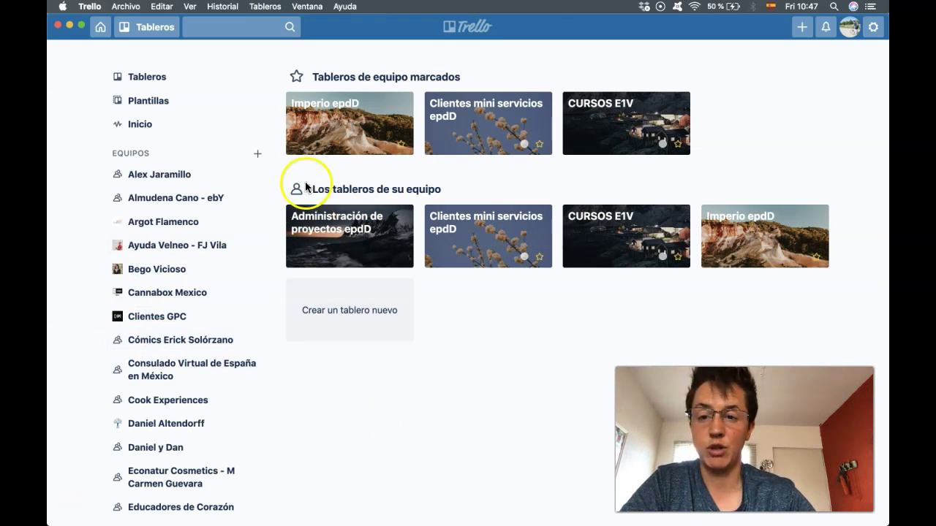
click(501, 238)
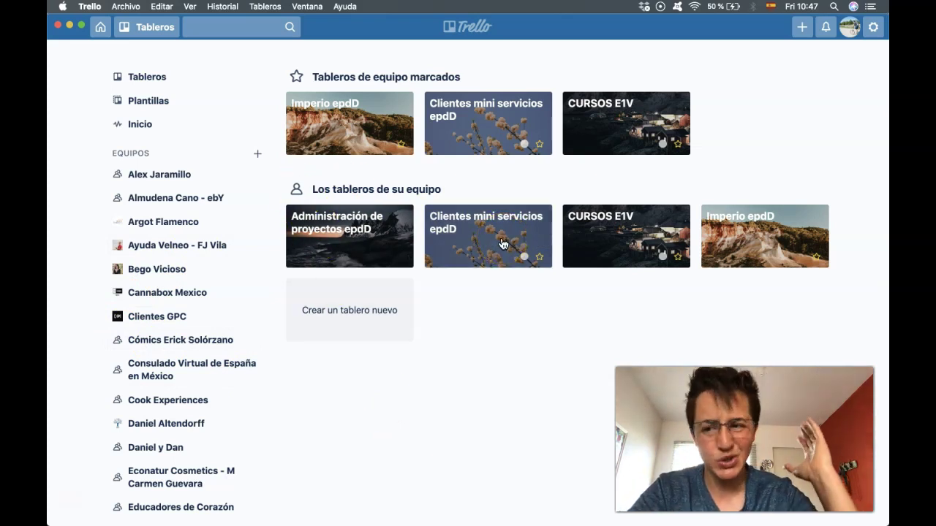
click(626, 125)
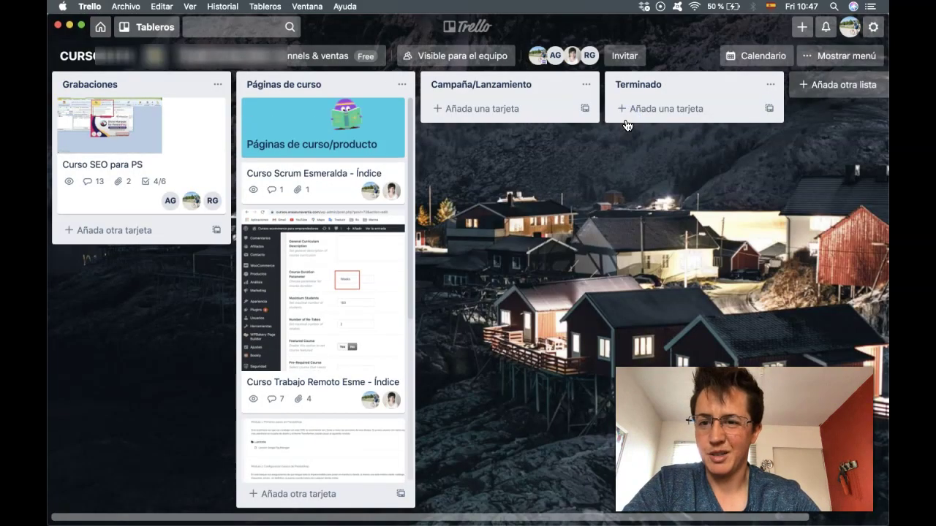
- From the CURSOS E1V board, view its team page and check the team's members, settings and boards
click(218, 58)
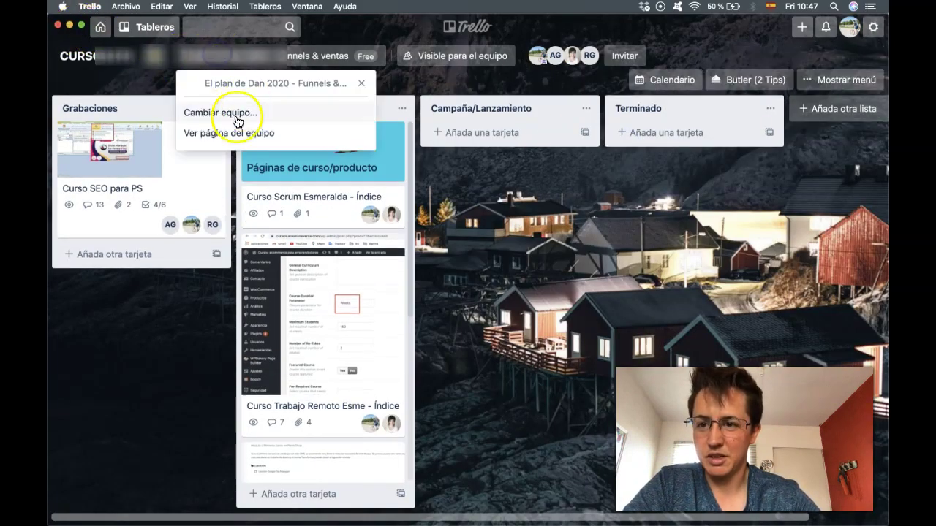
click(217, 131)
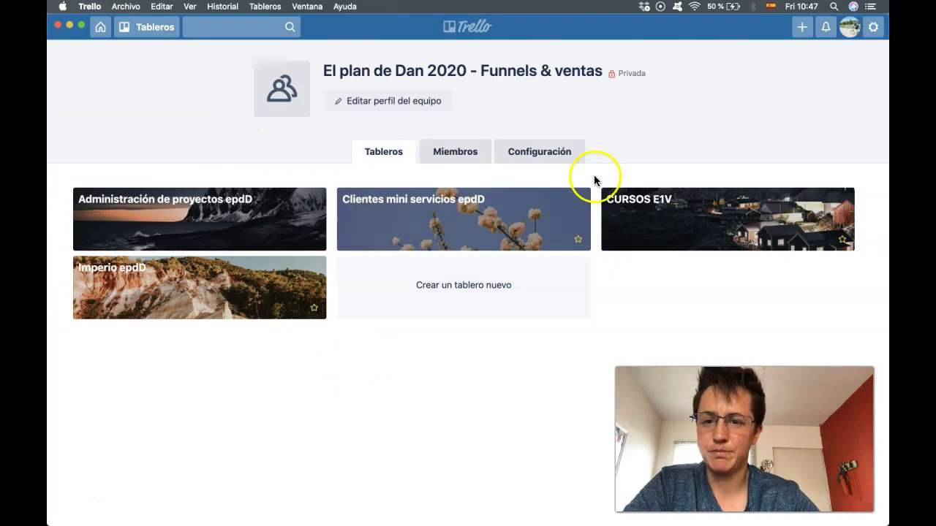
click(464, 149)
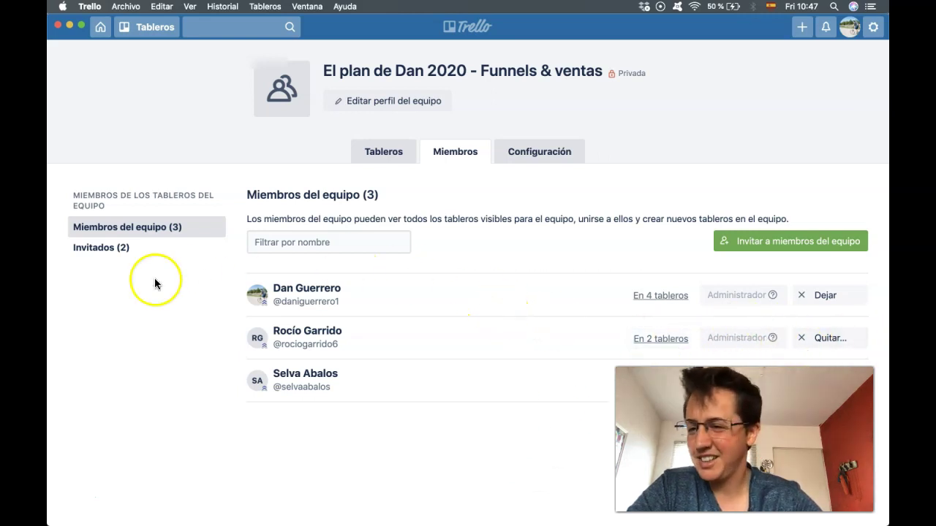
click(523, 149)
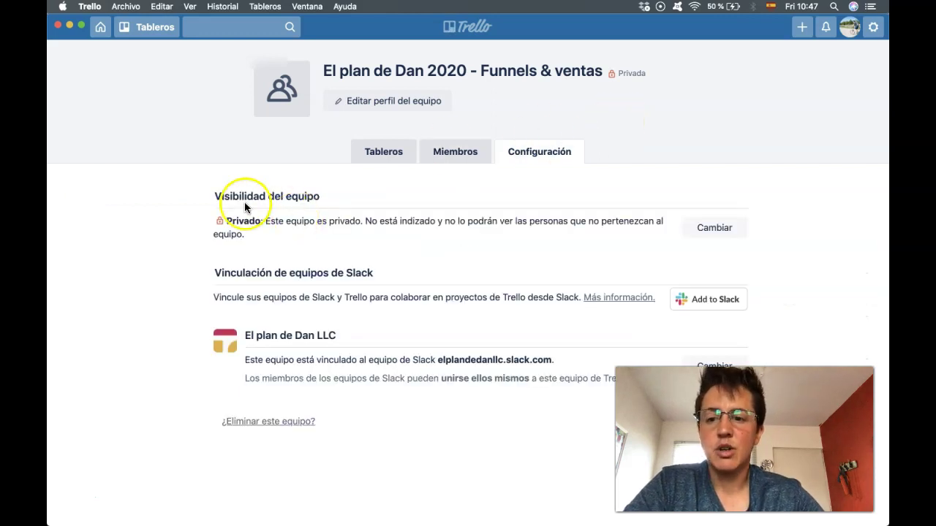
click(382, 151)
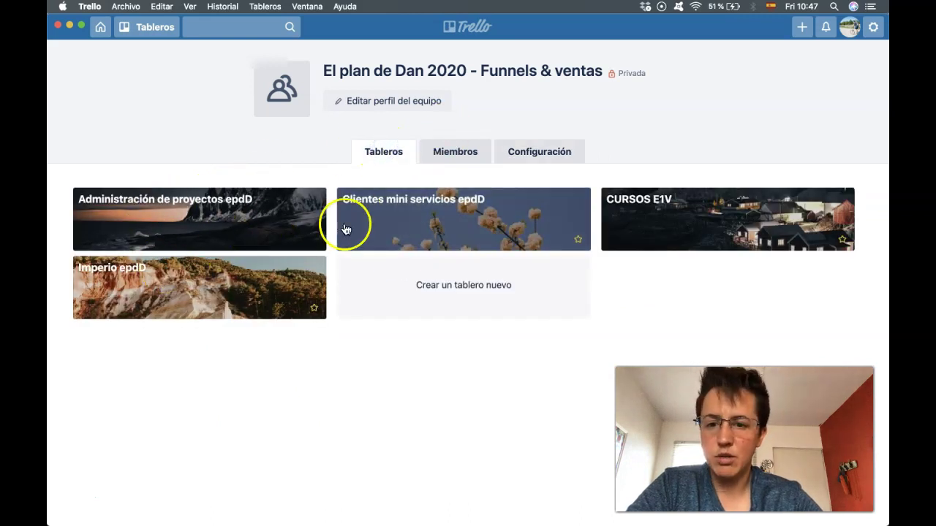
- Open the Imperio epdD board, then create its invitation link and copy it
click(202, 269)
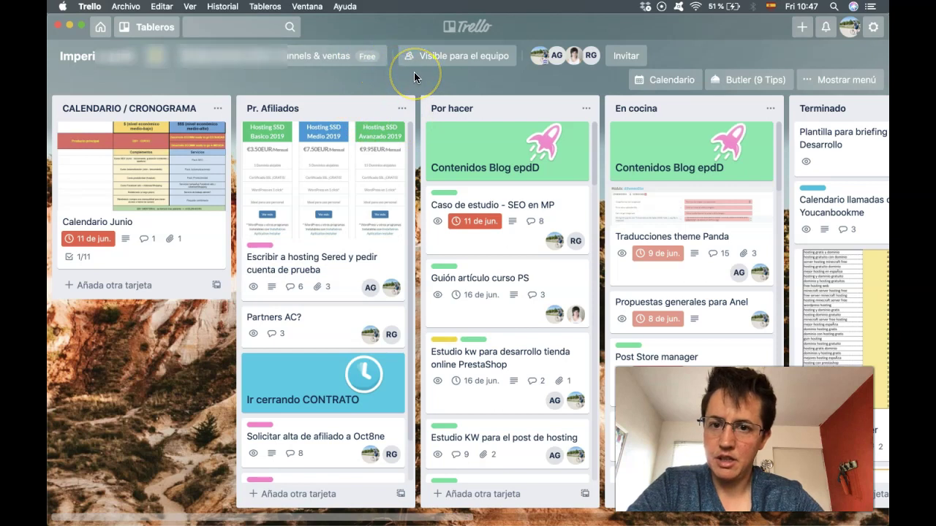
click(623, 56)
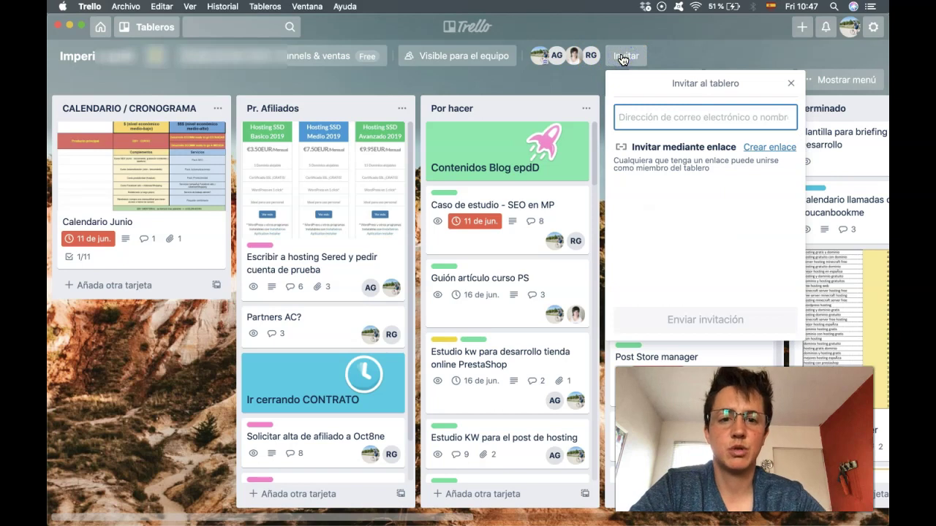
click(760, 151)
click(779, 191)
- Look up a person by name in the board invitation, select a match, and close the invitation without sending it
click(671, 120)
text(anto)
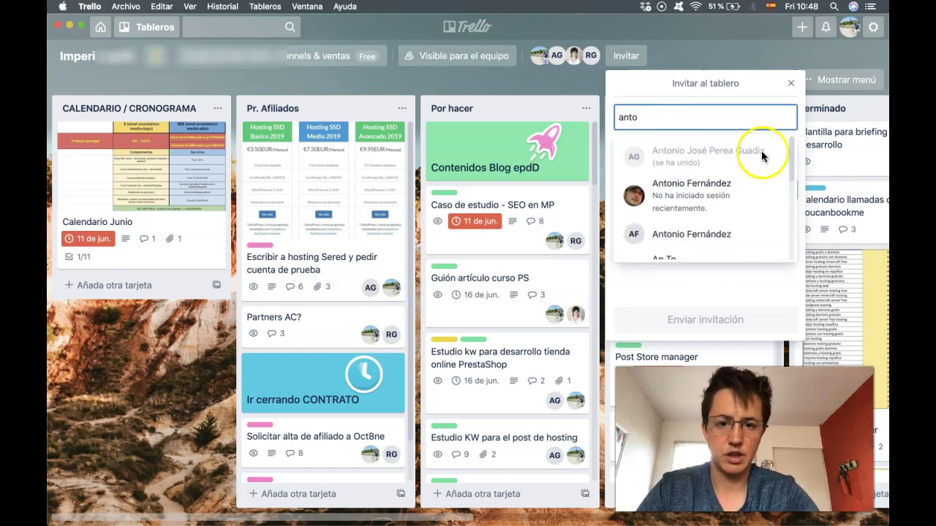
click(700, 191)
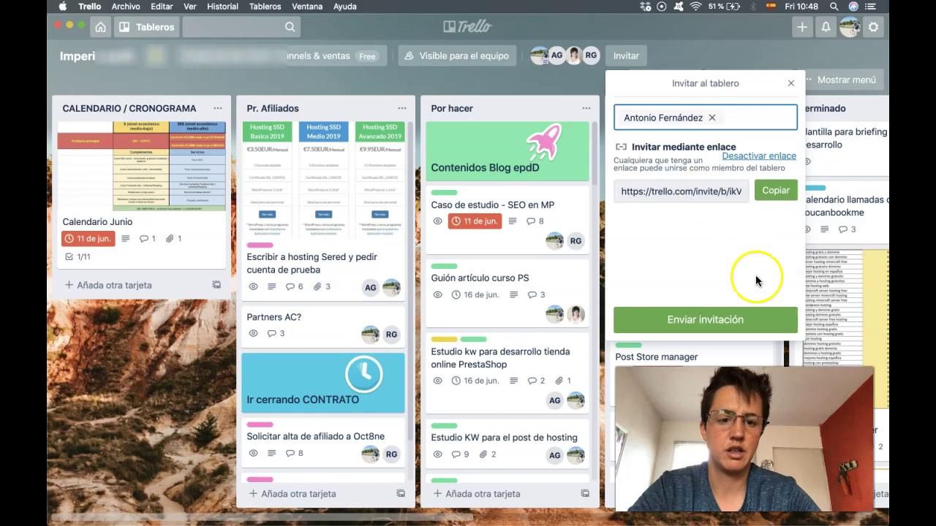
click(791, 83)
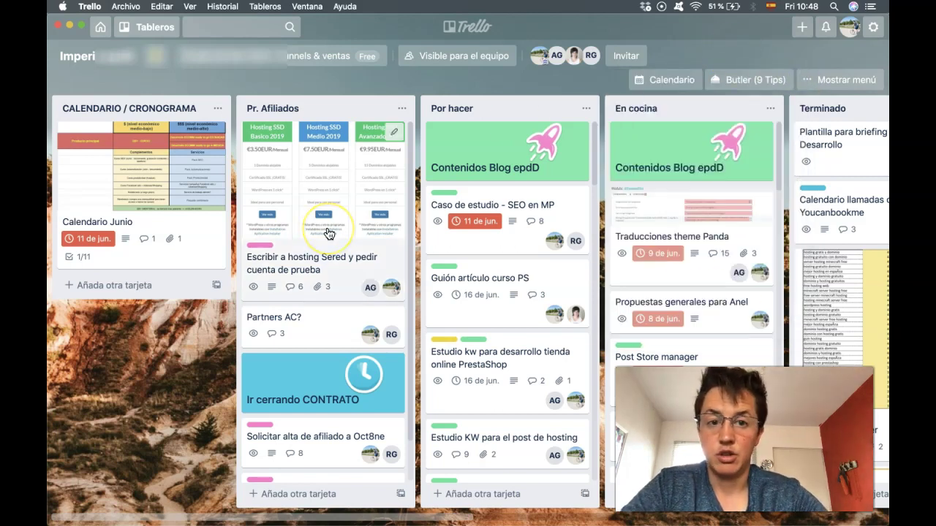
- Check the Imperio epdD board's card due dates across May and June 2020 in the monthly calendar, and return to the lists
click(669, 87)
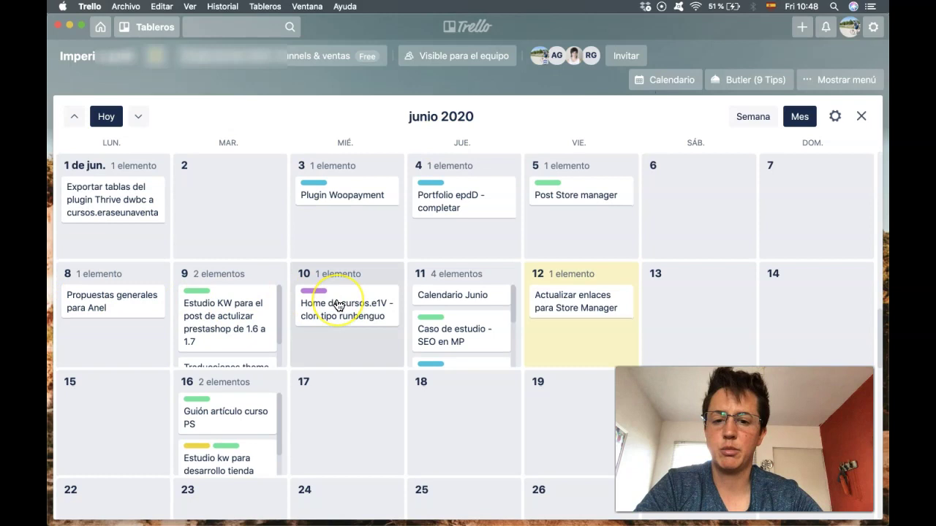
scroll(336, 306, down, 2)
scroll(339, 306, up, 5)
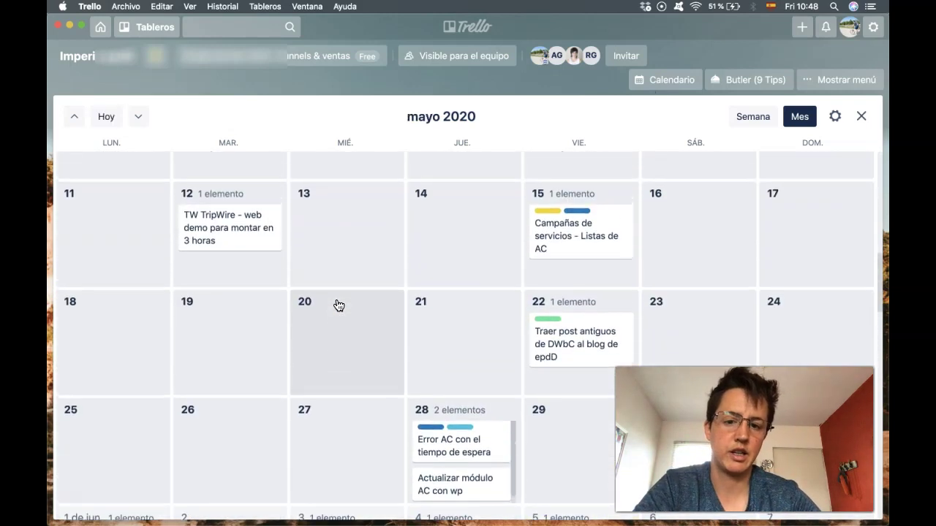
scroll(339, 305, down, 3)
scroll(339, 306, down, 1)
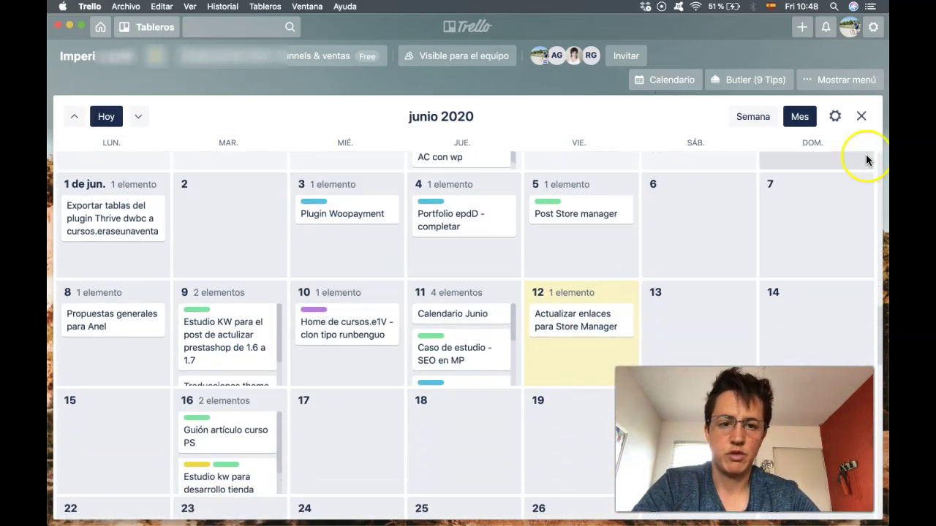
click(661, 87)
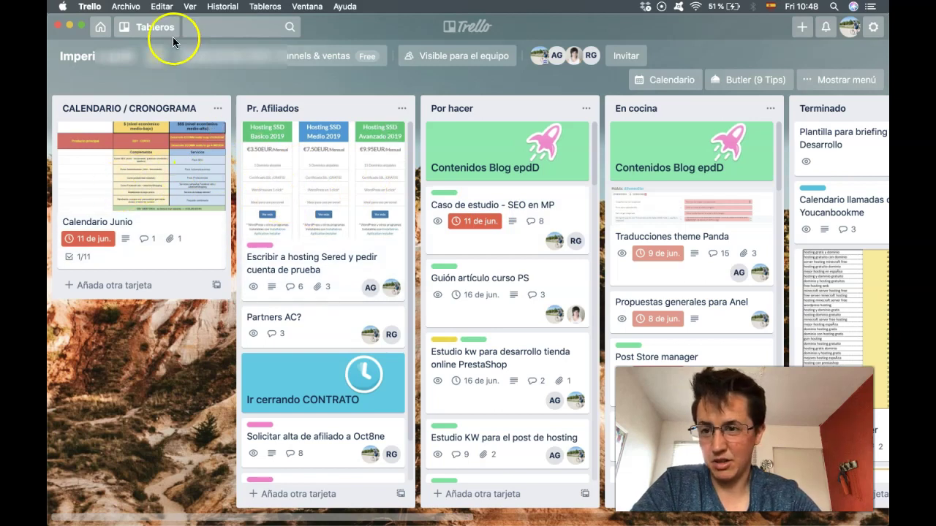
- Open the starred TIENDA Cámaras board of the Securitmex team and look through its lists from To Do to [FORMACIONES]
click(148, 27)
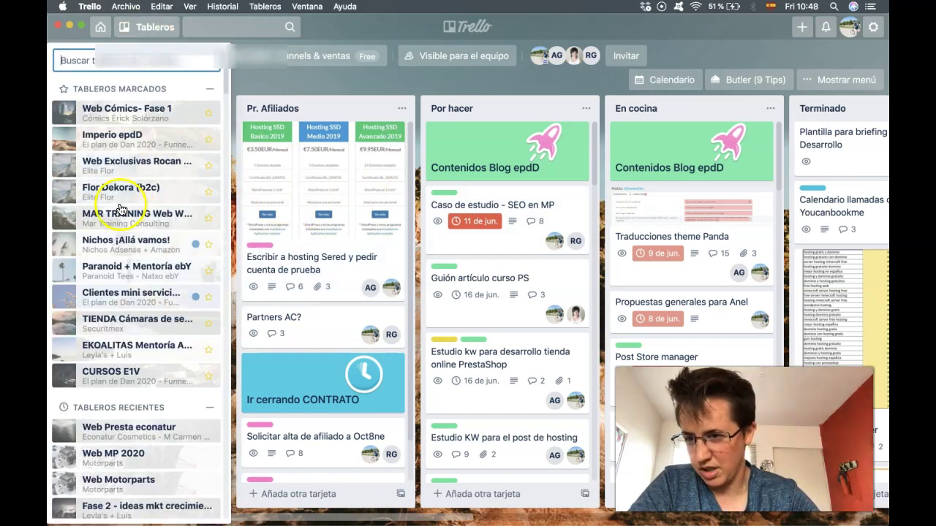
click(116, 329)
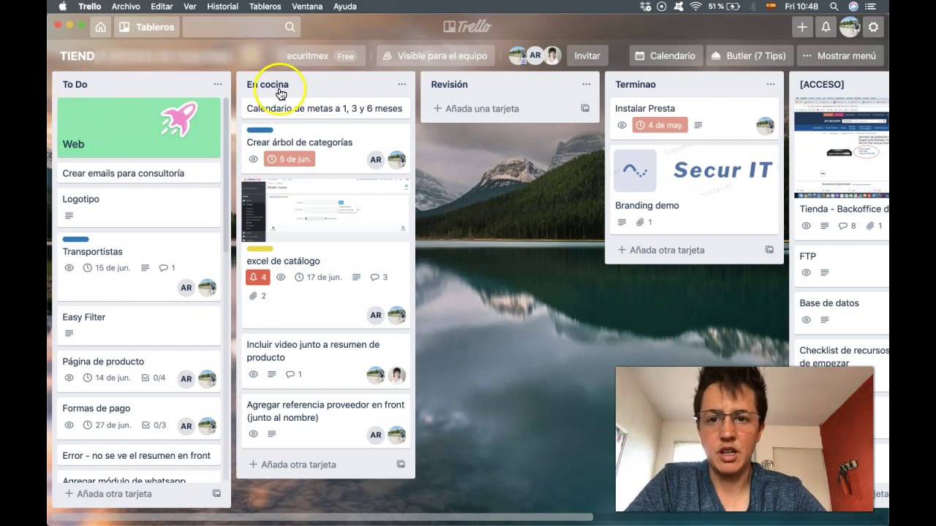
scroll(839, 88, right, 5)
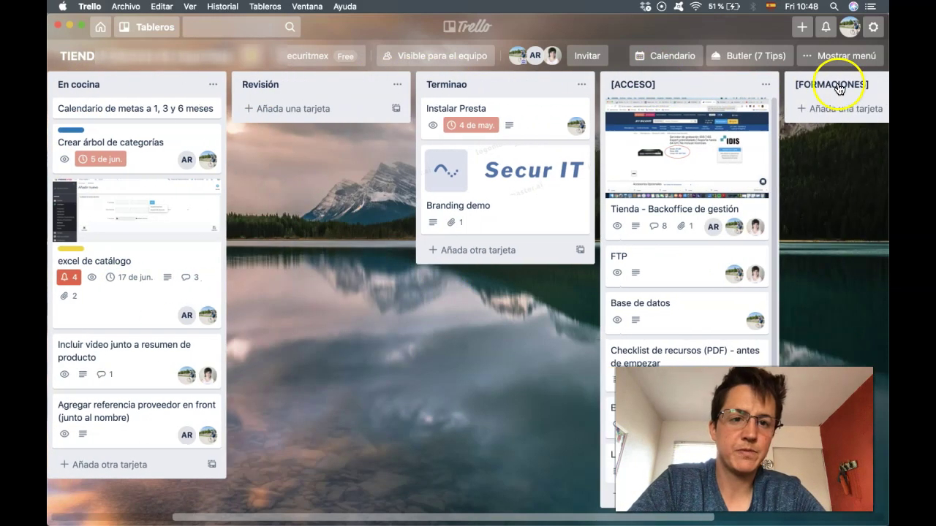
scroll(519, 196, left, 5)
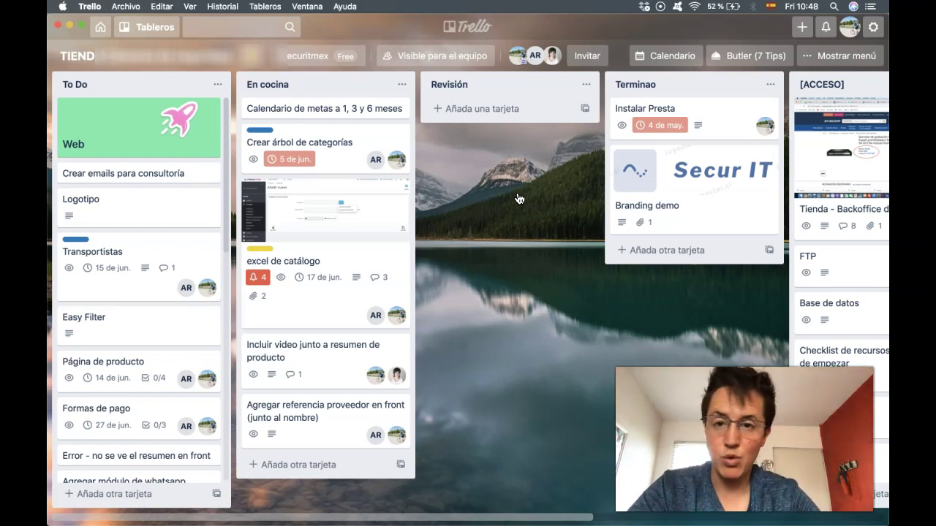
- Review the description and attachments of the excel de catálogo card in En cocina, and close the card
click(305, 298)
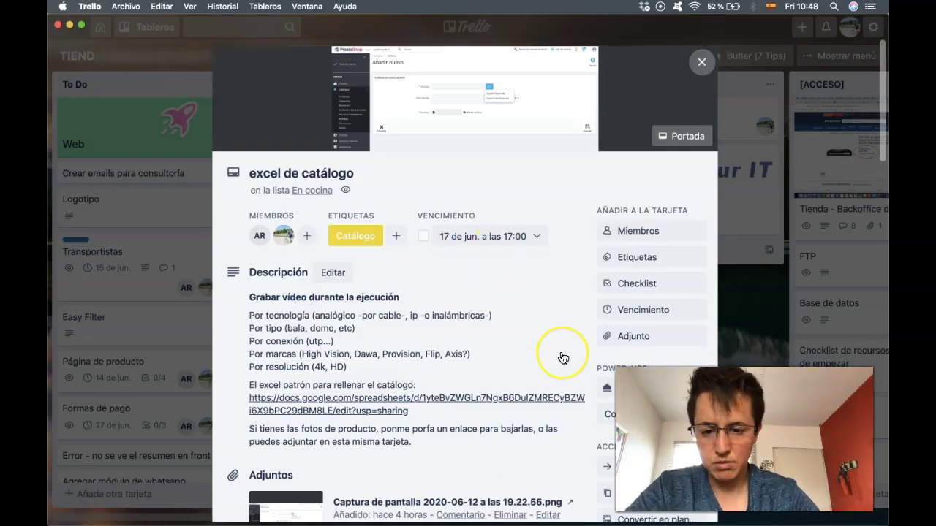
scroll(560, 359, down, 3)
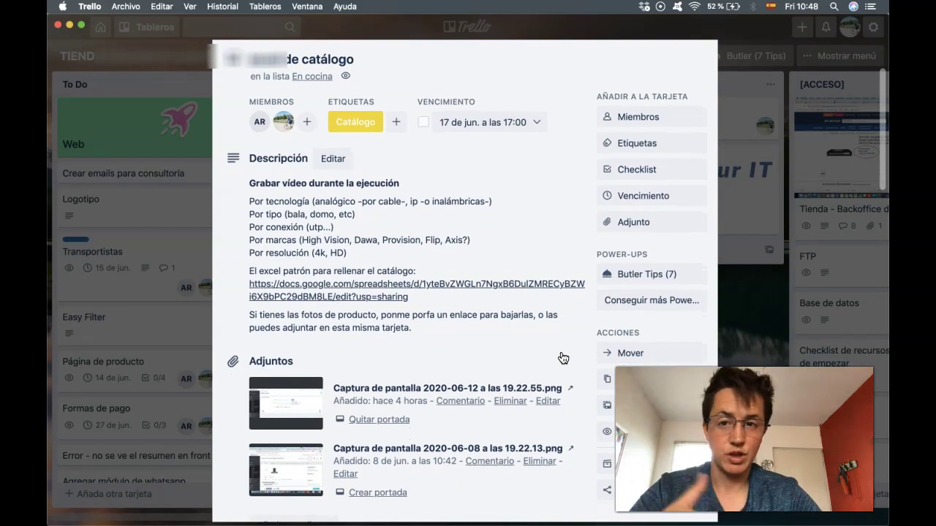
click(547, 266)
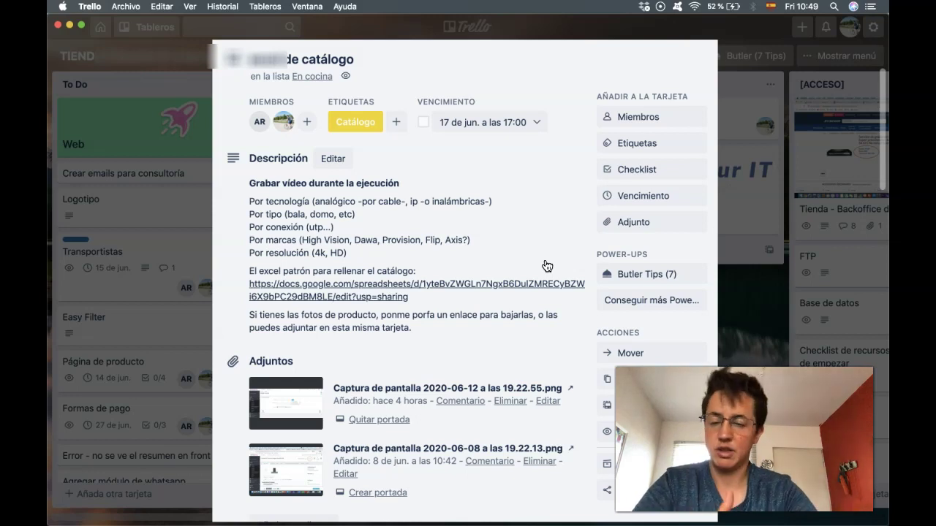
click(754, 168)
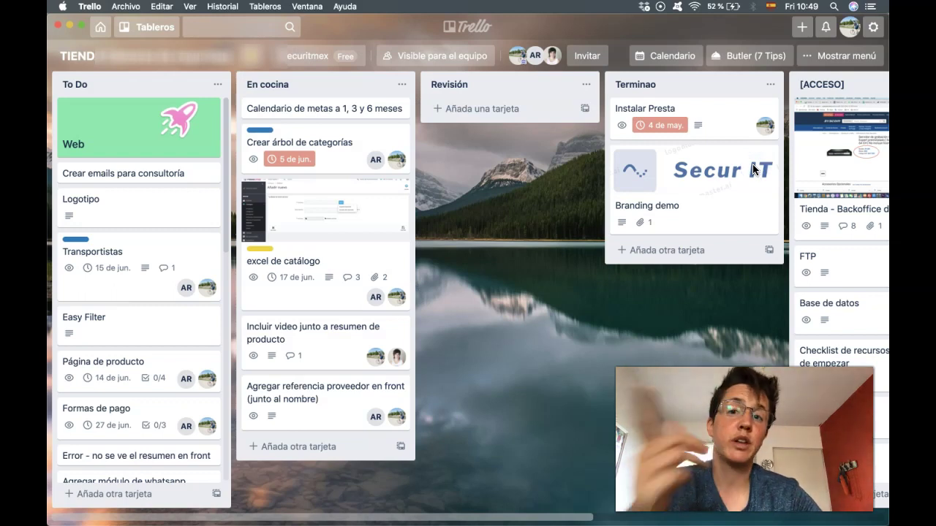
- View the app preferences and the macOS notification settings linked from them, and close both windows
click(873, 26)
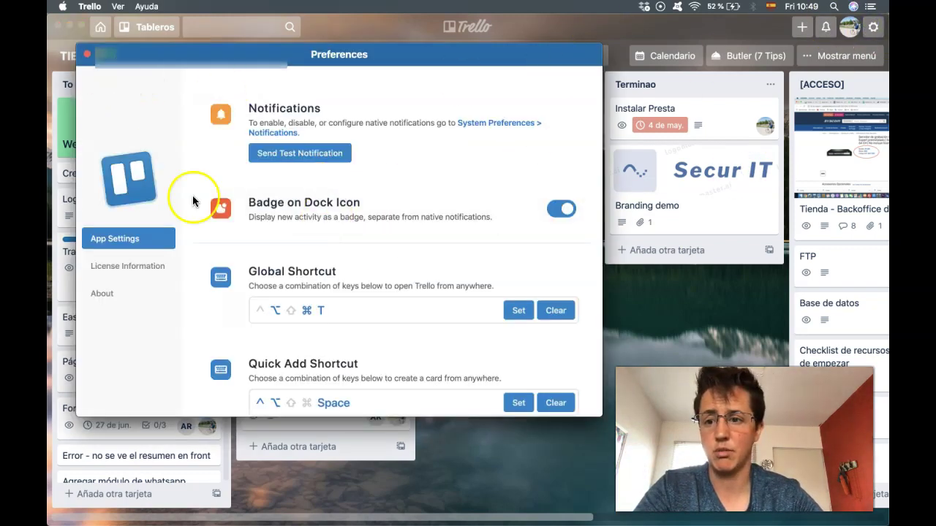
click(476, 126)
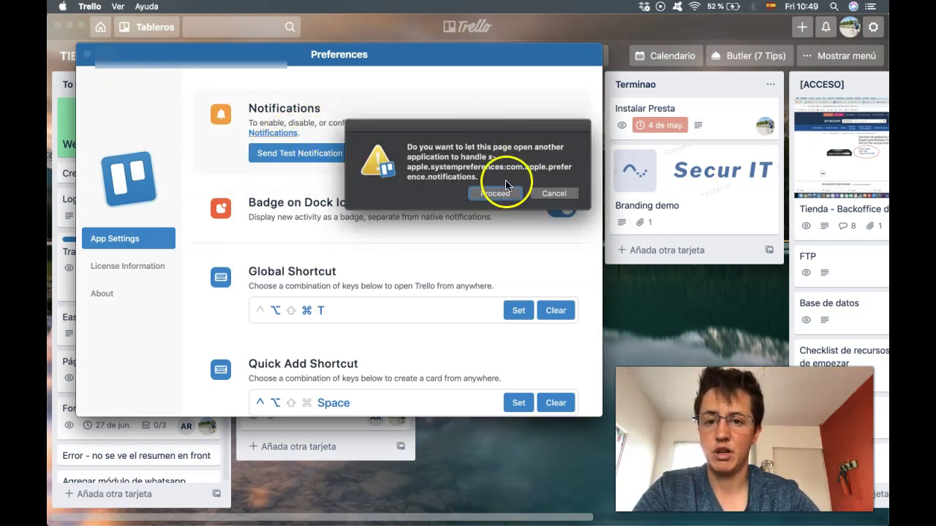
click(495, 193)
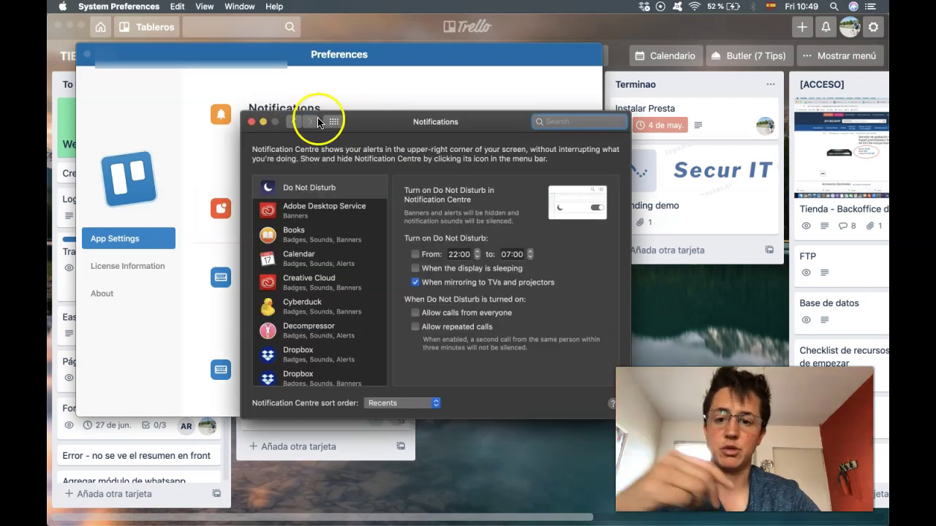
click(251, 123)
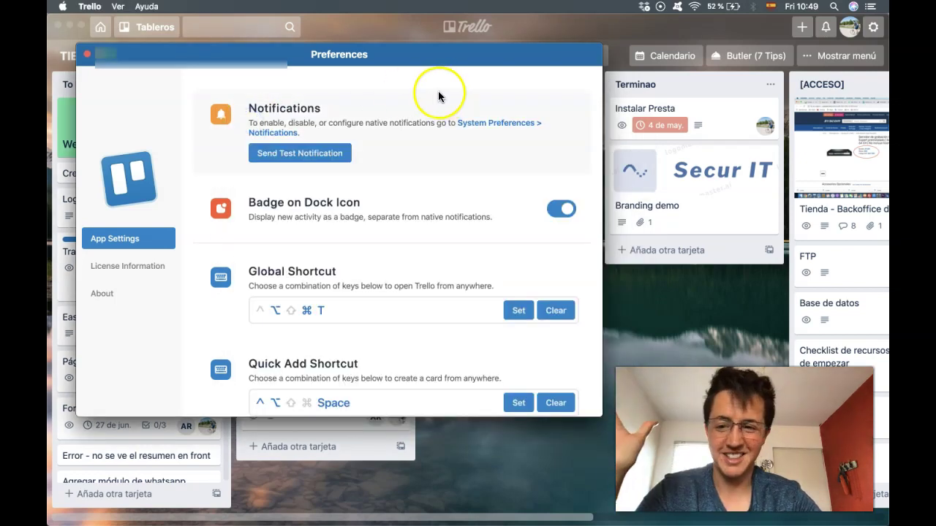
click(82, 54)
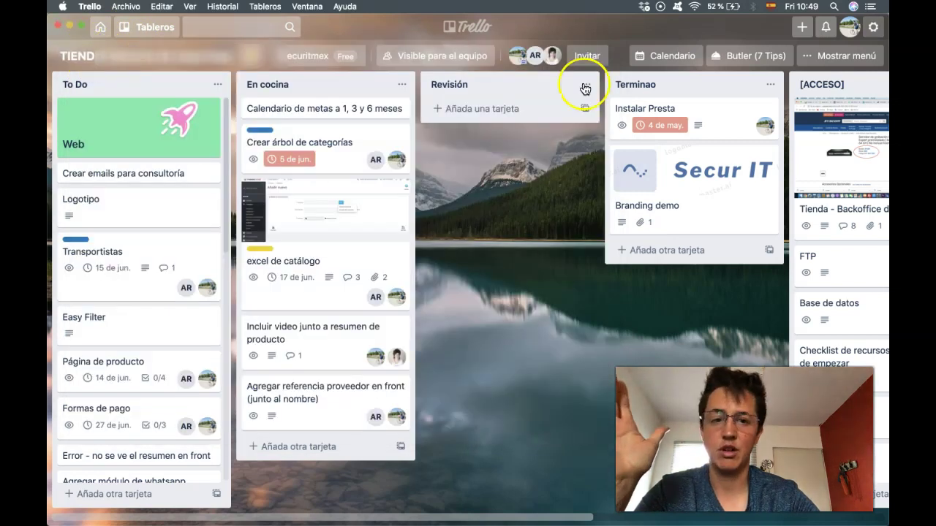